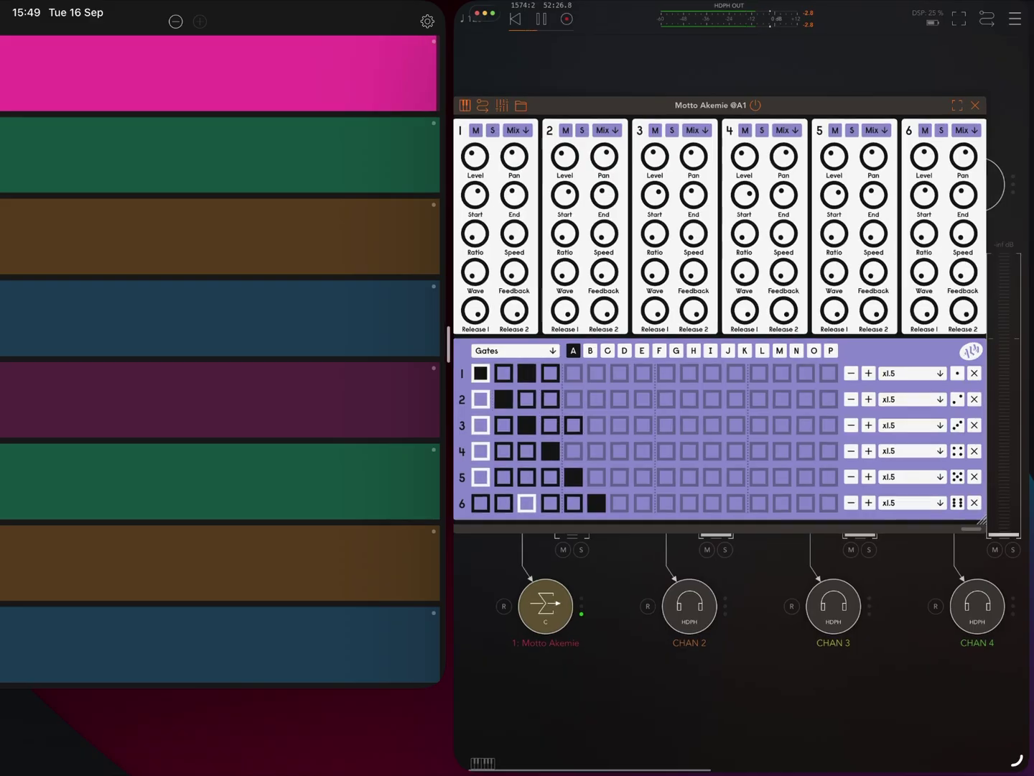
Resize the AUM window and move it toward the lower left beside the clip grid.
left_click_drag(1016, 759, 957, 677)
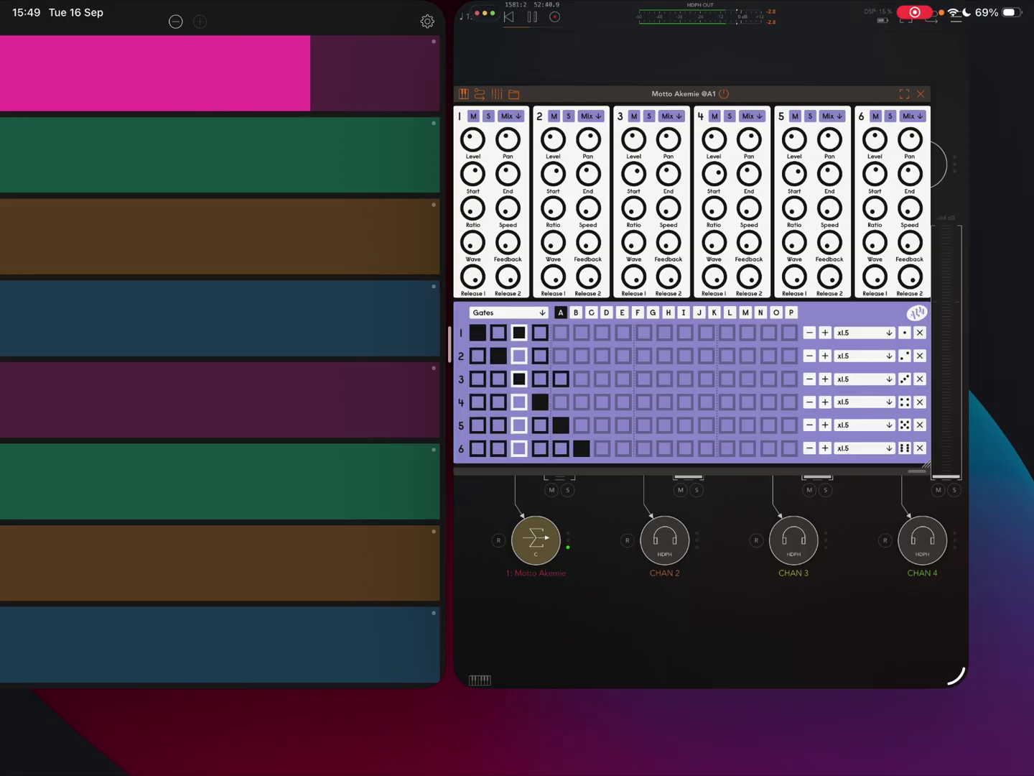
left_click_drag(481, 13, 392, 13)
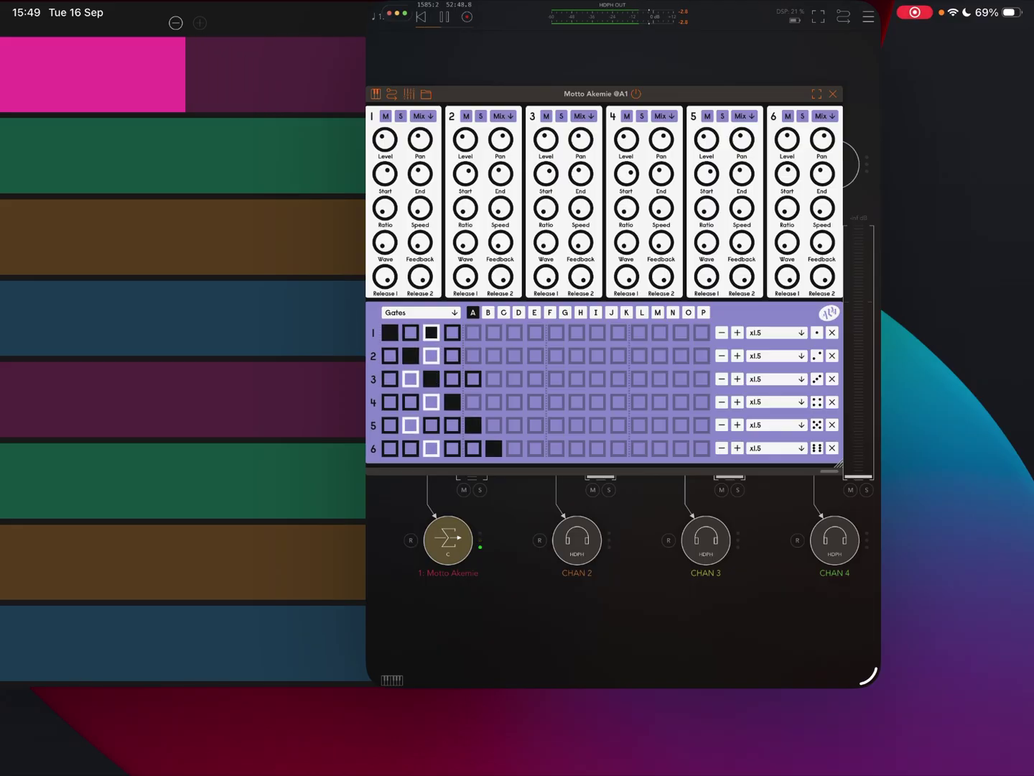
left_click_drag(871, 677, 961, 760)
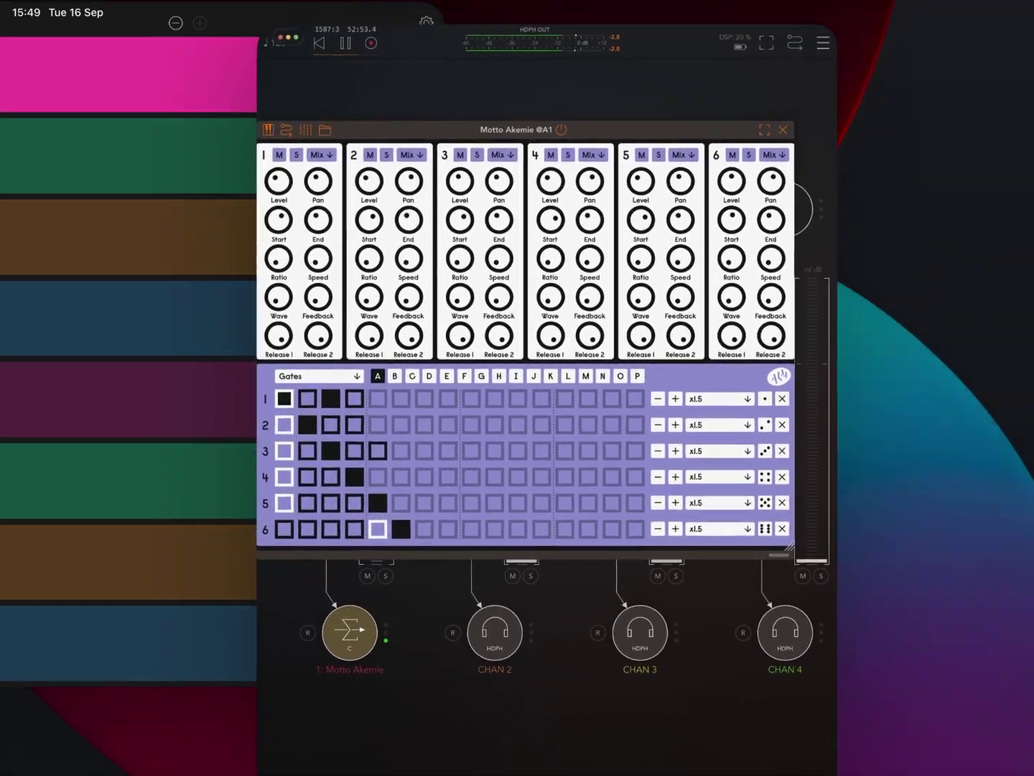
left_click_drag(534, 15, 122, 121)
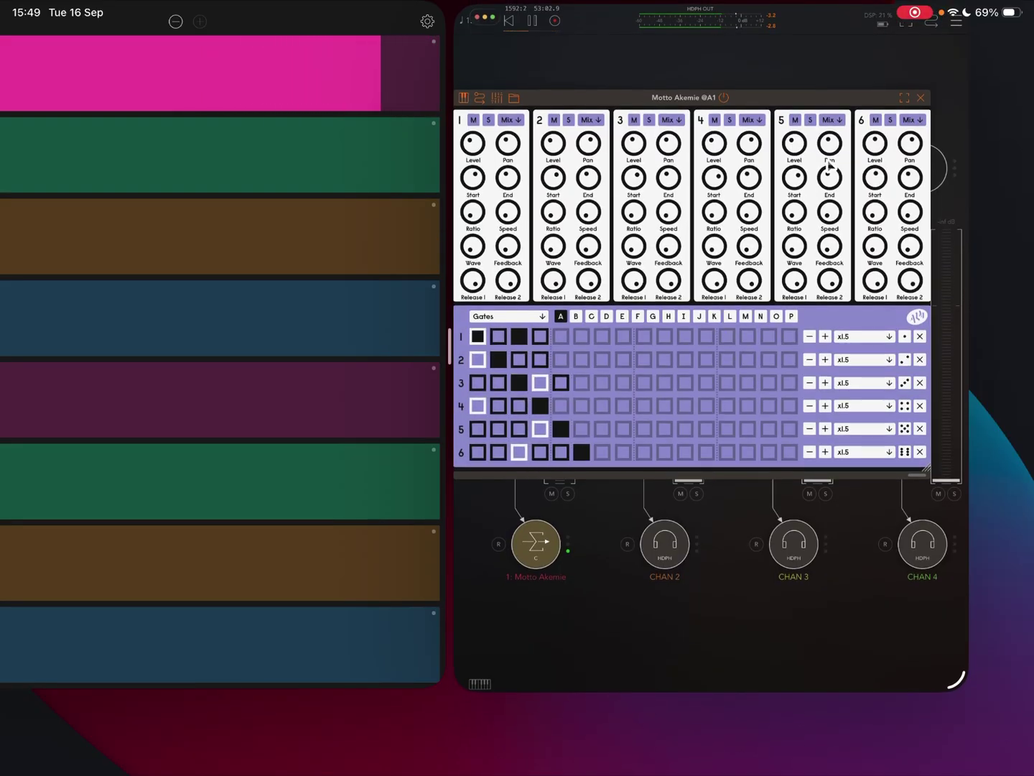
Close the Motto Akemie plugin, reopen it, then close it again.
left_click(920, 97)
left_click(536, 168)
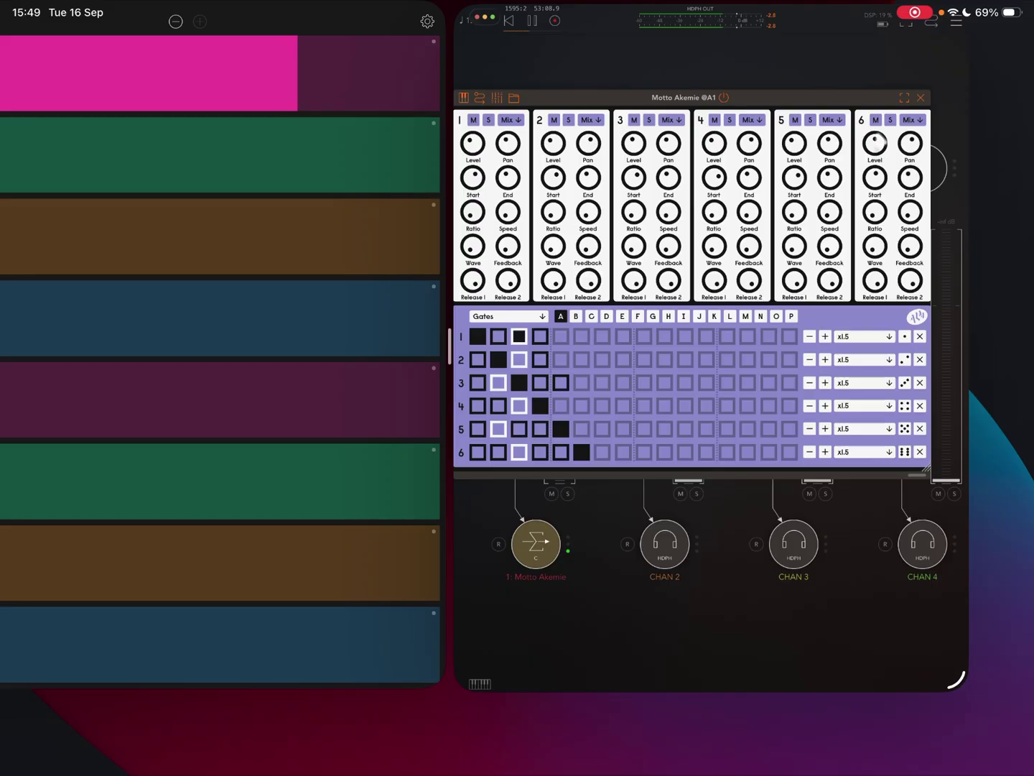
left_click(920, 97)
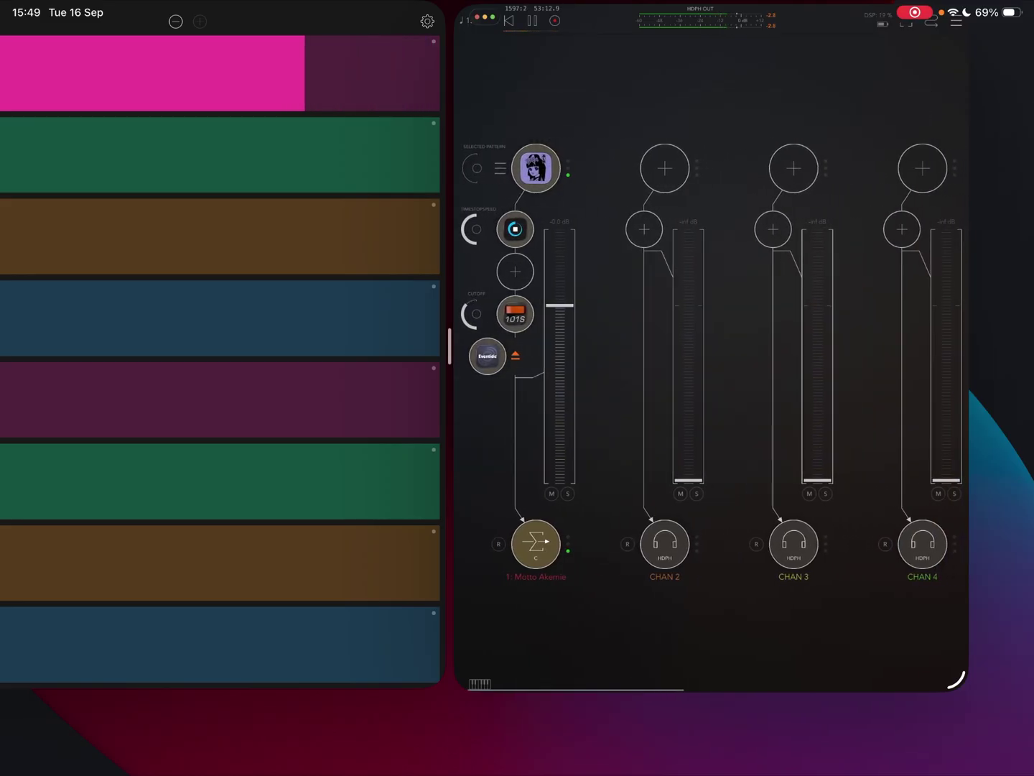
left_click(516, 314)
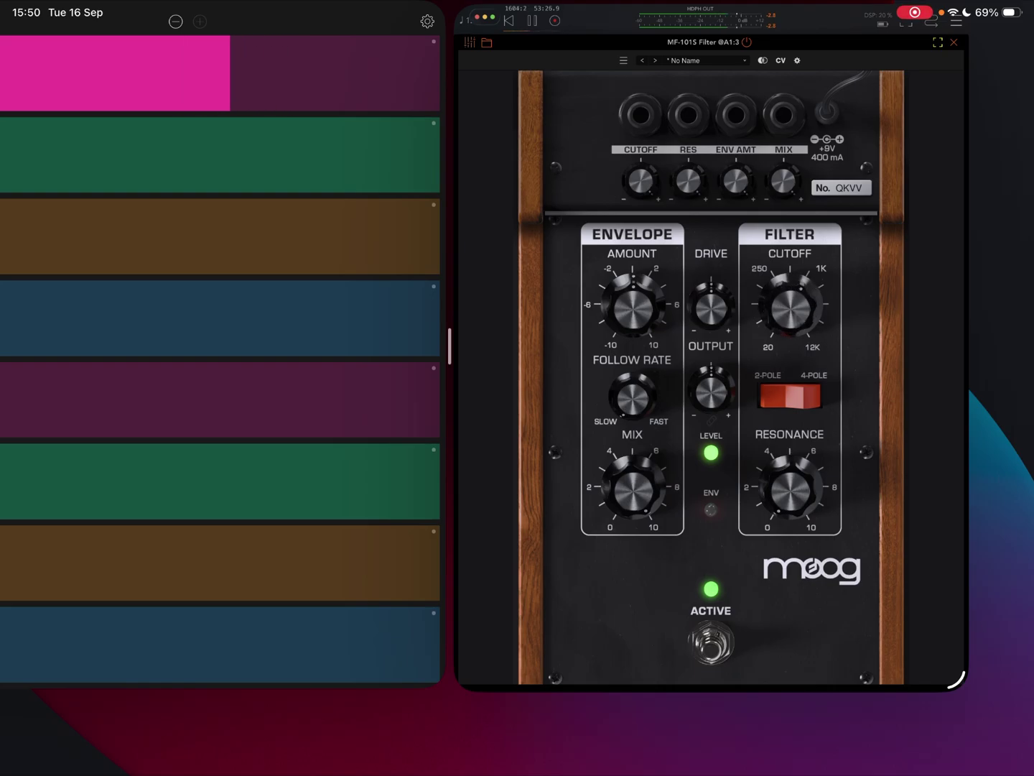
left_click(953, 40)
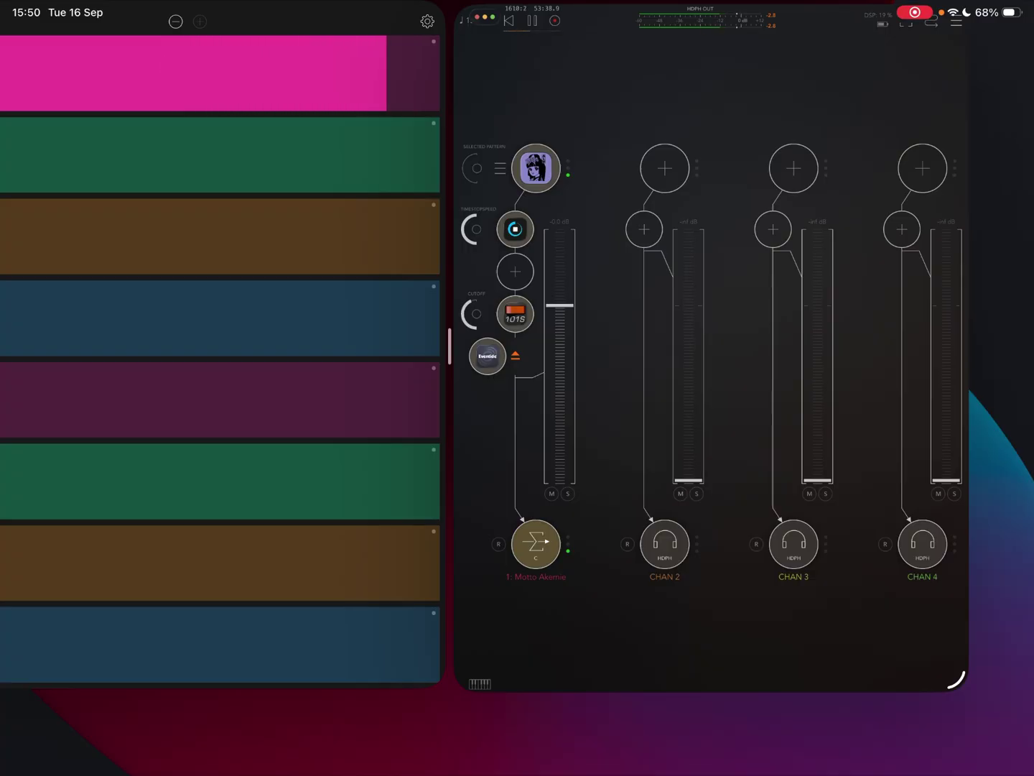
Enlarge the AUM mixer window to fill the right half with larger channel strips.
left_click_drag(957, 679, 1019, 760)
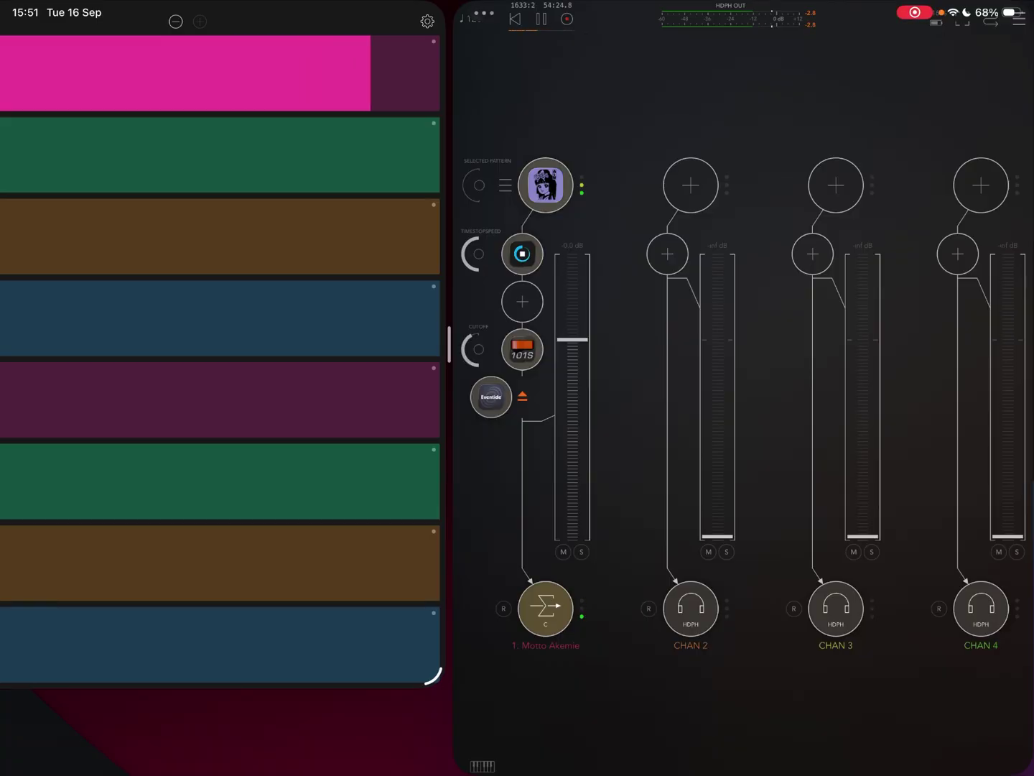
Widen then shrink the clip grid window, returning from the App Switcher to the pair.
left_click_drag(450, 343, 561, 343)
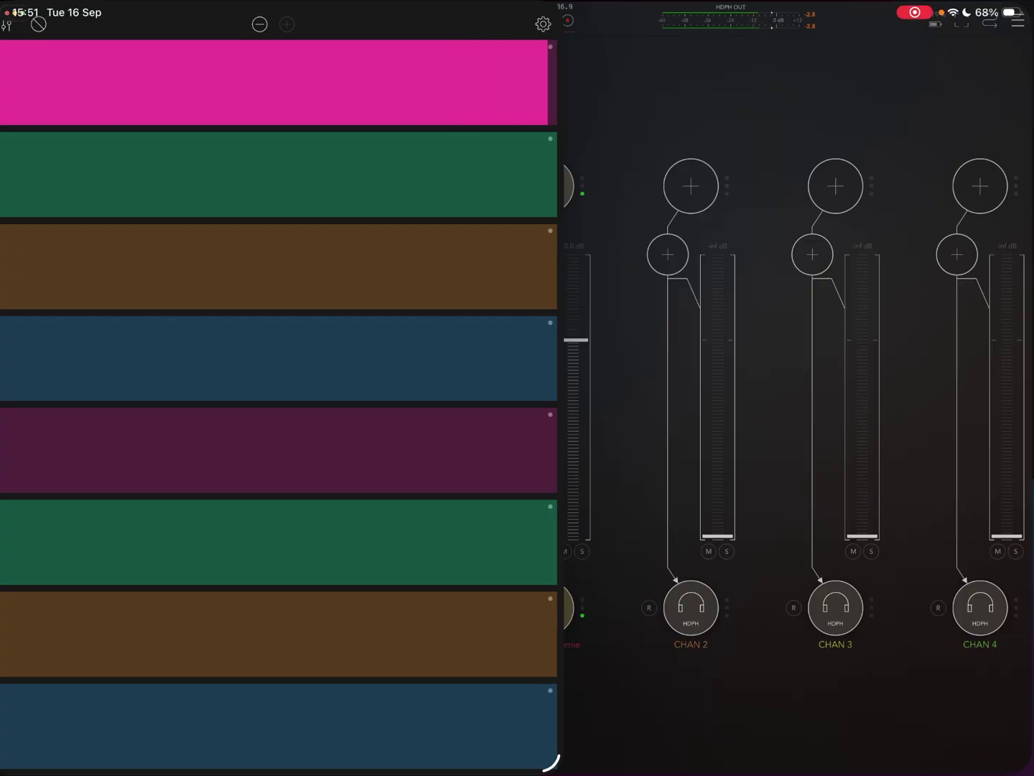
mouse_move(549, 760)
left_mouse_down()
mouse_move(492, 715)
mouse_move(487, 675)
left_mouse_up()
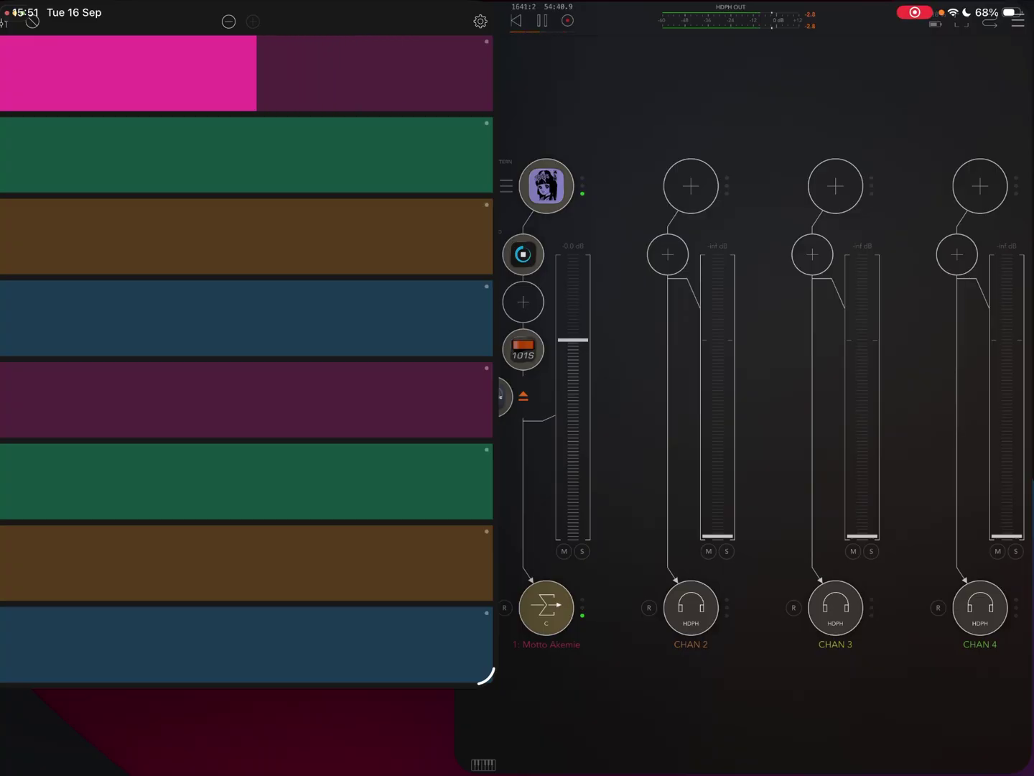
left_click_drag(517, 771, 517, 485)
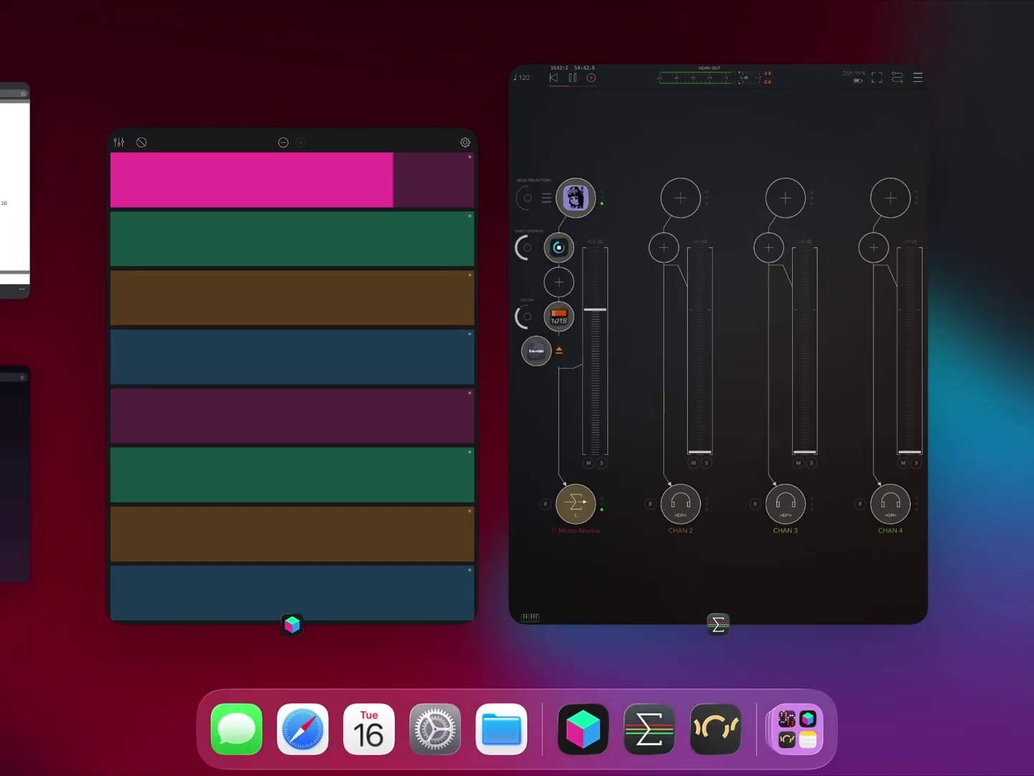
left_click(718, 344)
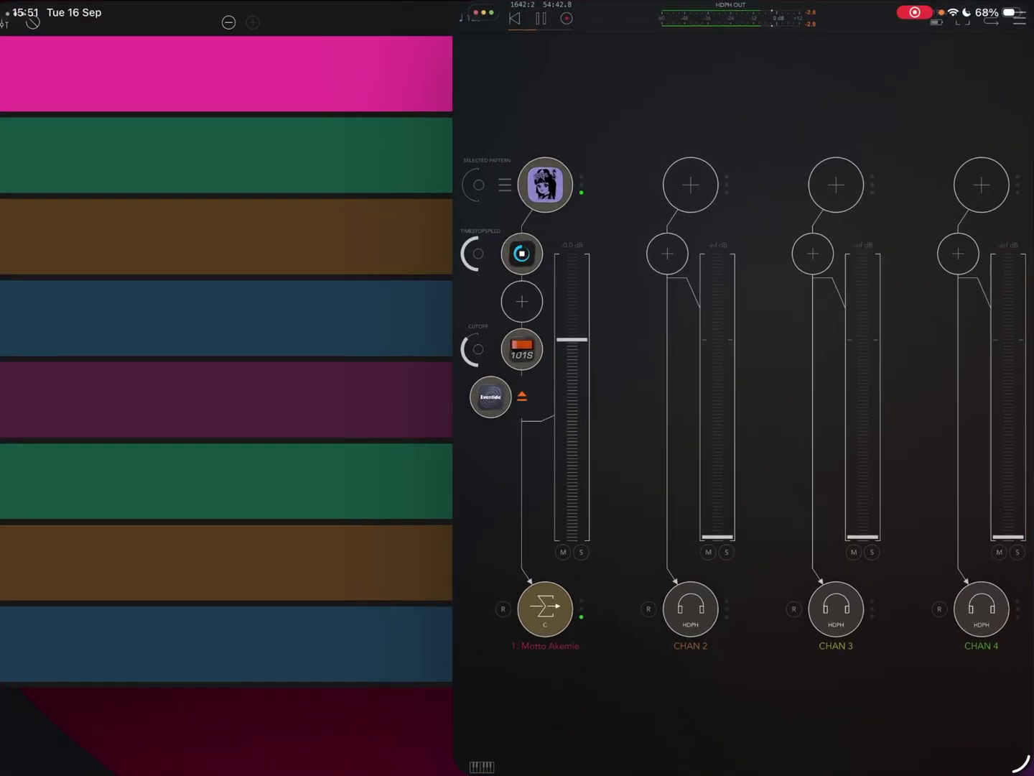
Shrink the AUM mixer window and place it on the right beside the clip grid.
left_click_drag(482, 14, 138, 13)
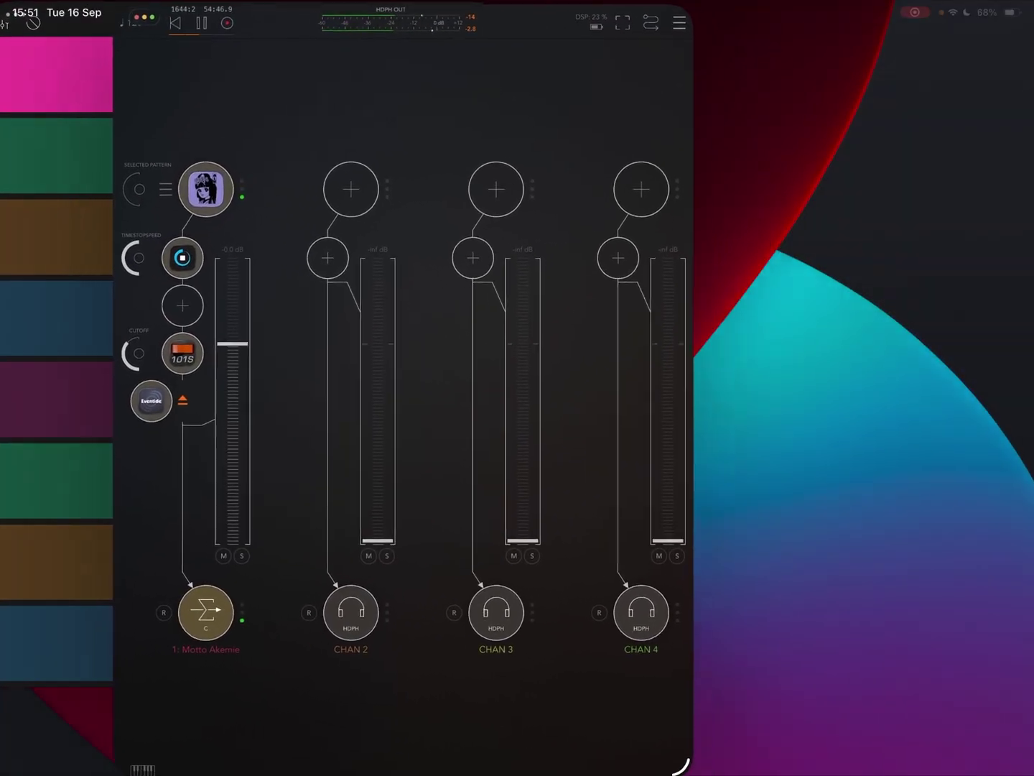
left_click_drag(675, 762, 596, 708)
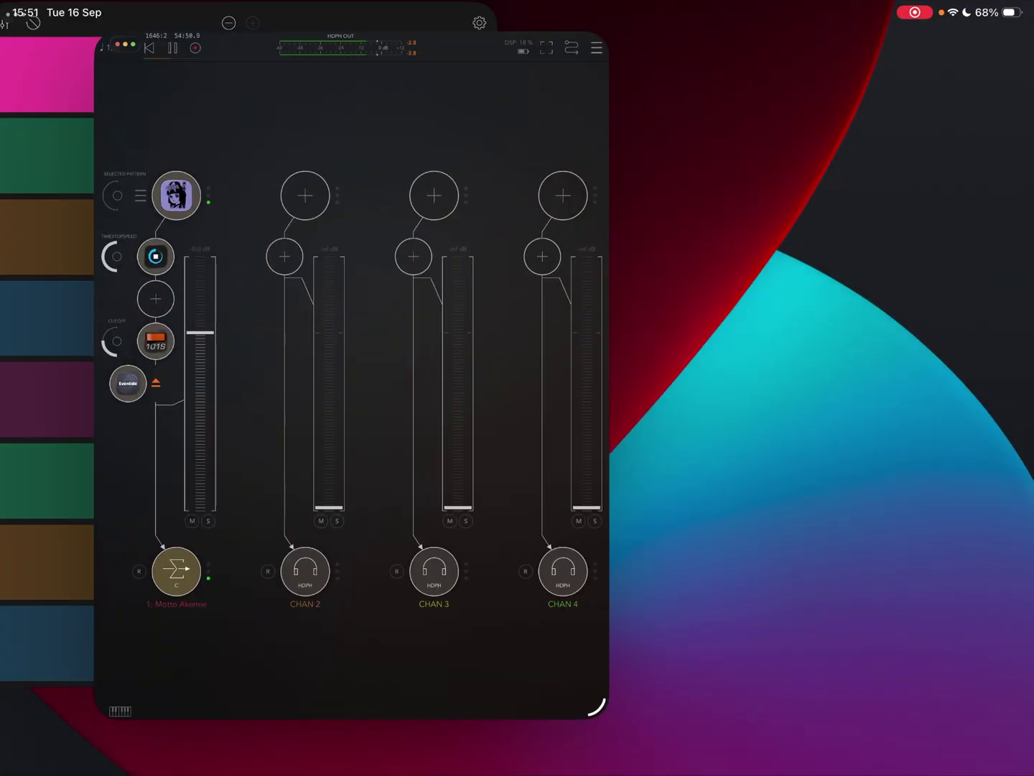
mouse_move(125, 45)
left_mouse_down()
mouse_move(477, 36)
mouse_move(549, 12)
left_mouse_up()
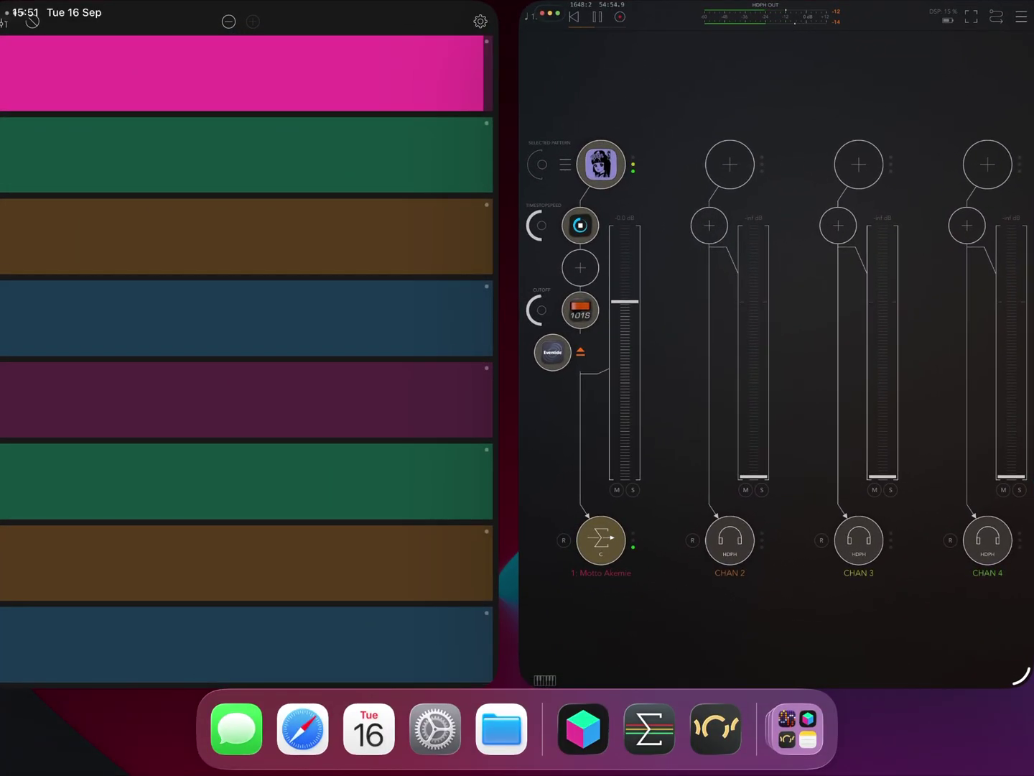
Launch Mills, start its sequencer playing, and shrink its window toward the lower left.
left_click(715, 728)
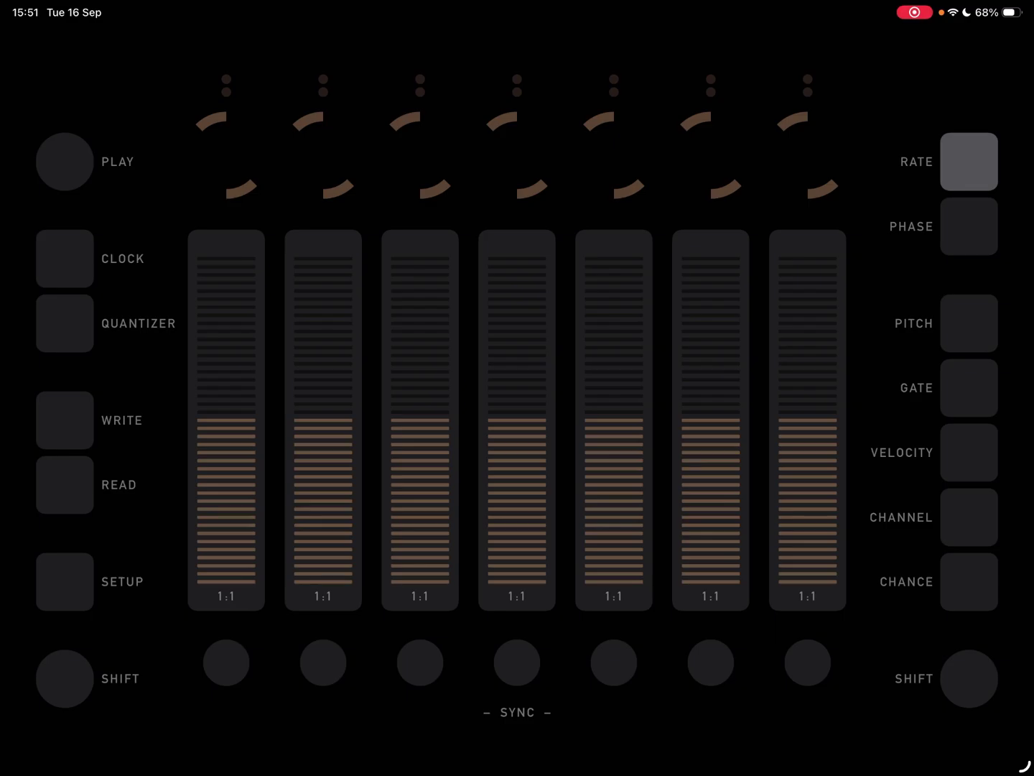
left_click(65, 161)
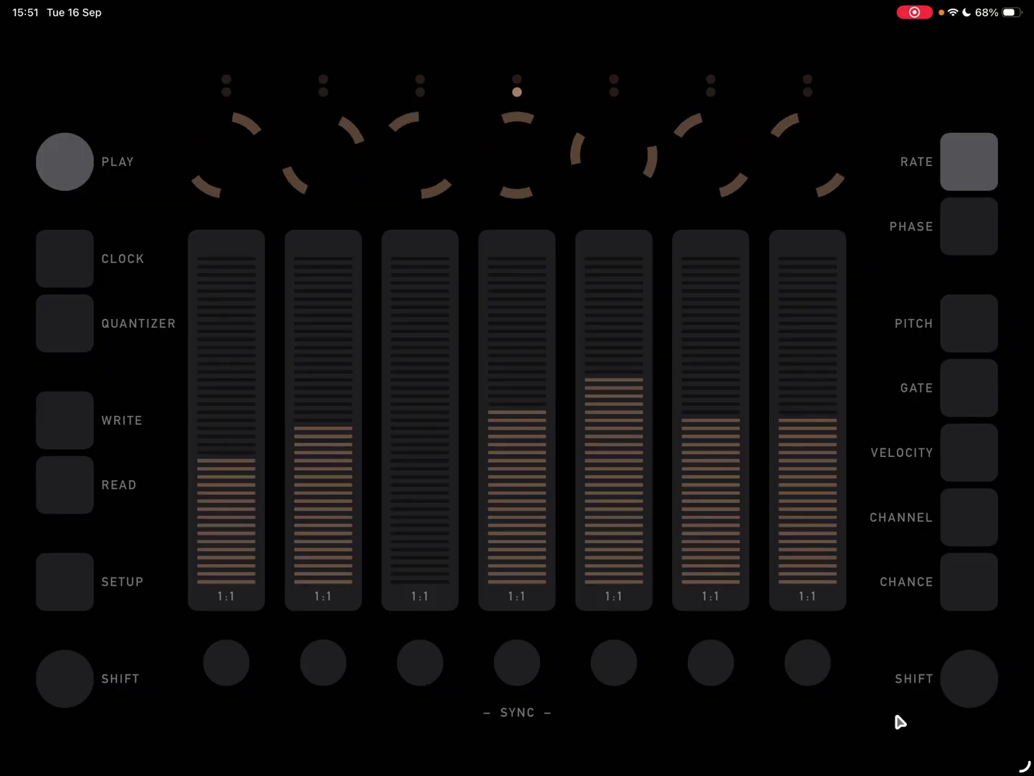
left_click_drag(1024, 766, 963, 677)
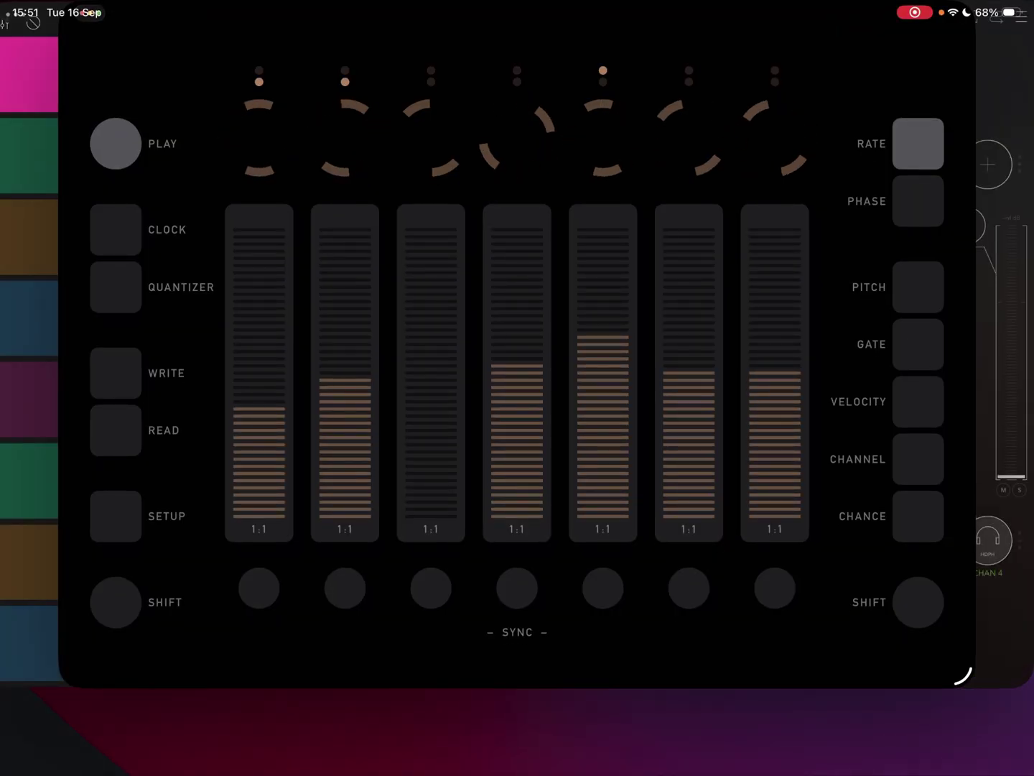
left_click_drag(259, 17, 79, 74)
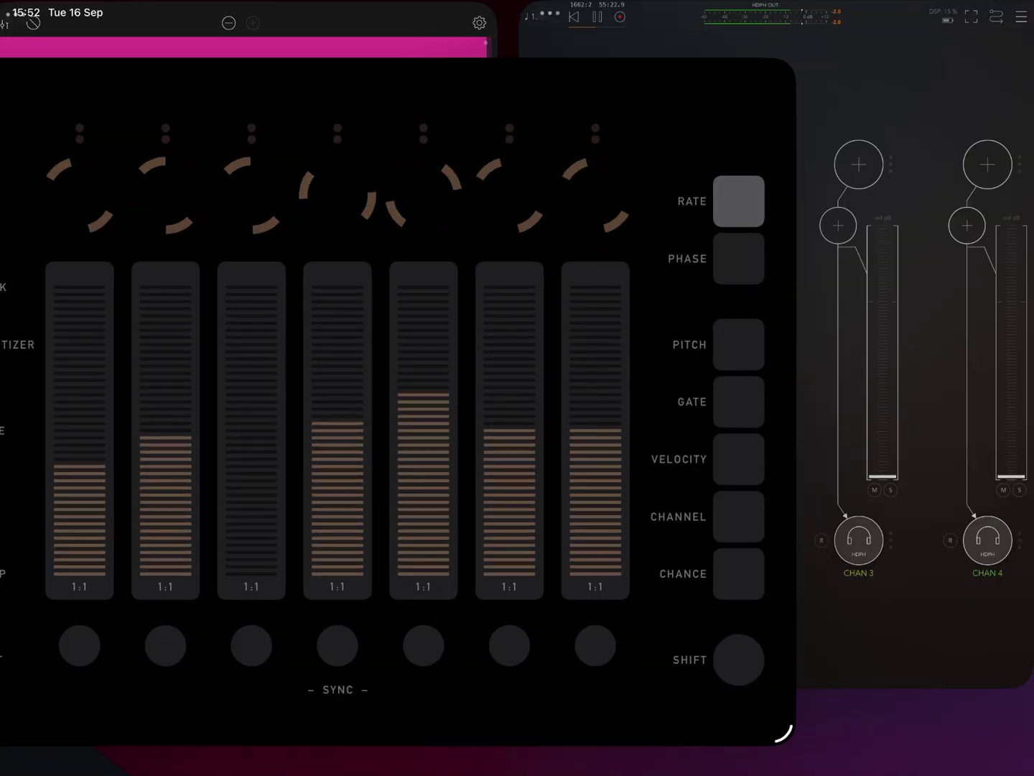
Resize and reposition the Mills window several times, then close it.
left_click_drag(783, 733, 1024, 767)
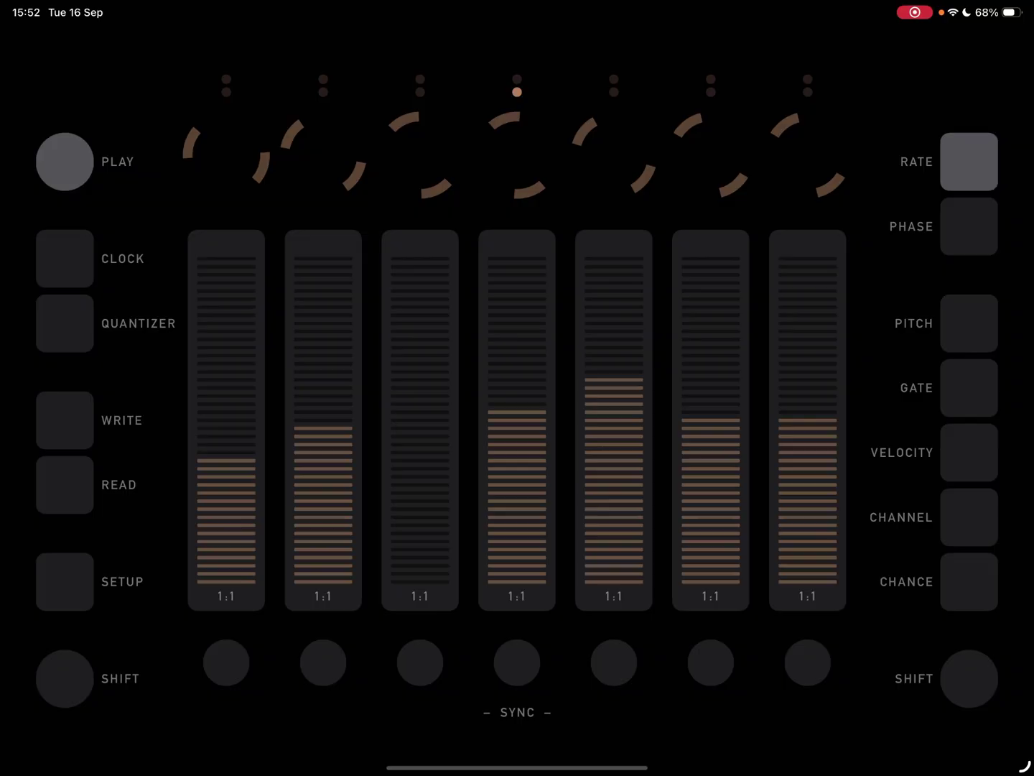
mouse_move(1025, 766)
left_mouse_down()
mouse_move(974, 742)
mouse_move(962, 676)
left_mouse_up()
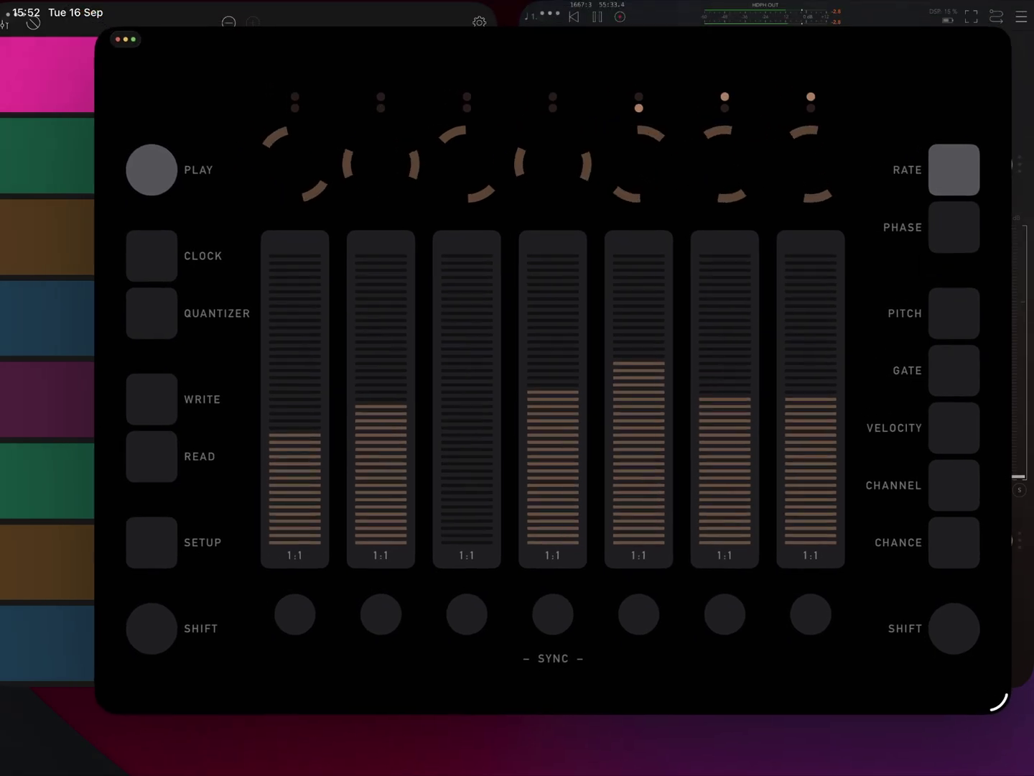
mouse_move(125, 40)
left_mouse_down()
mouse_move(261, 65)
mouse_move(549, 60)
mouse_move(787, 32)
mouse_move(907, 34)
mouse_move(921, 12)
mouse_move(819, 46)
mouse_move(496, 84)
mouse_move(363, 85)
mouse_move(309, 105)
mouse_move(33, 24)
mouse_move(94, 37)
left_mouse_up()
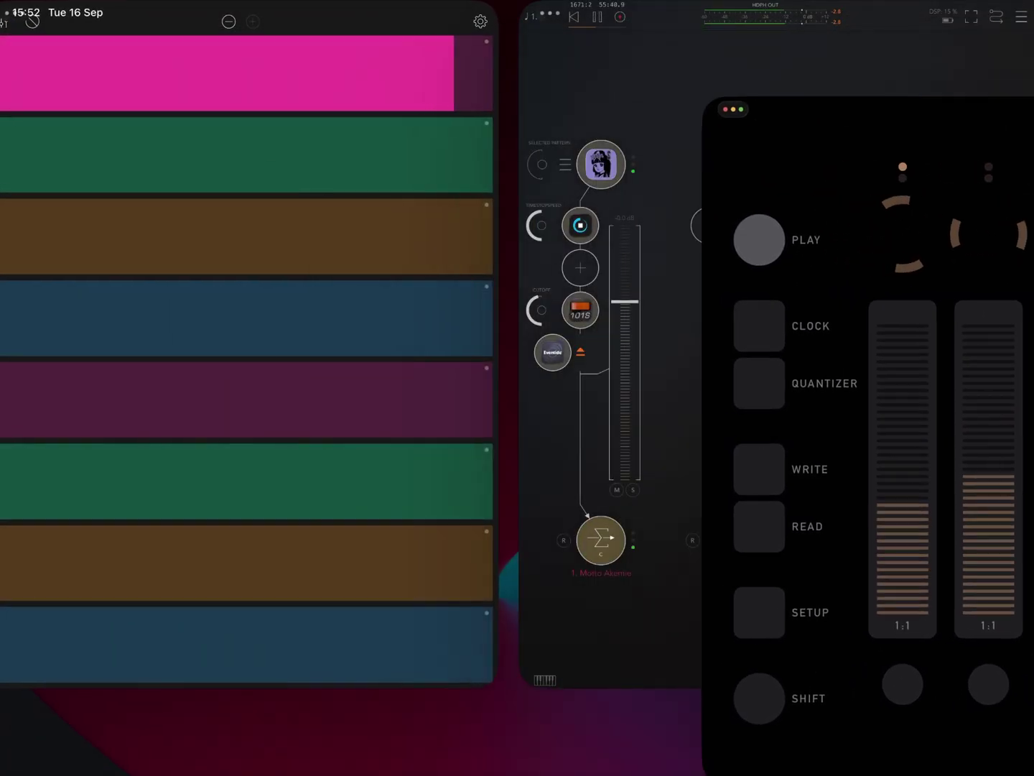
mouse_move(733, 109)
left_mouse_down()
mouse_move(795, 101)
mouse_move(97, 134)
left_mouse_up()
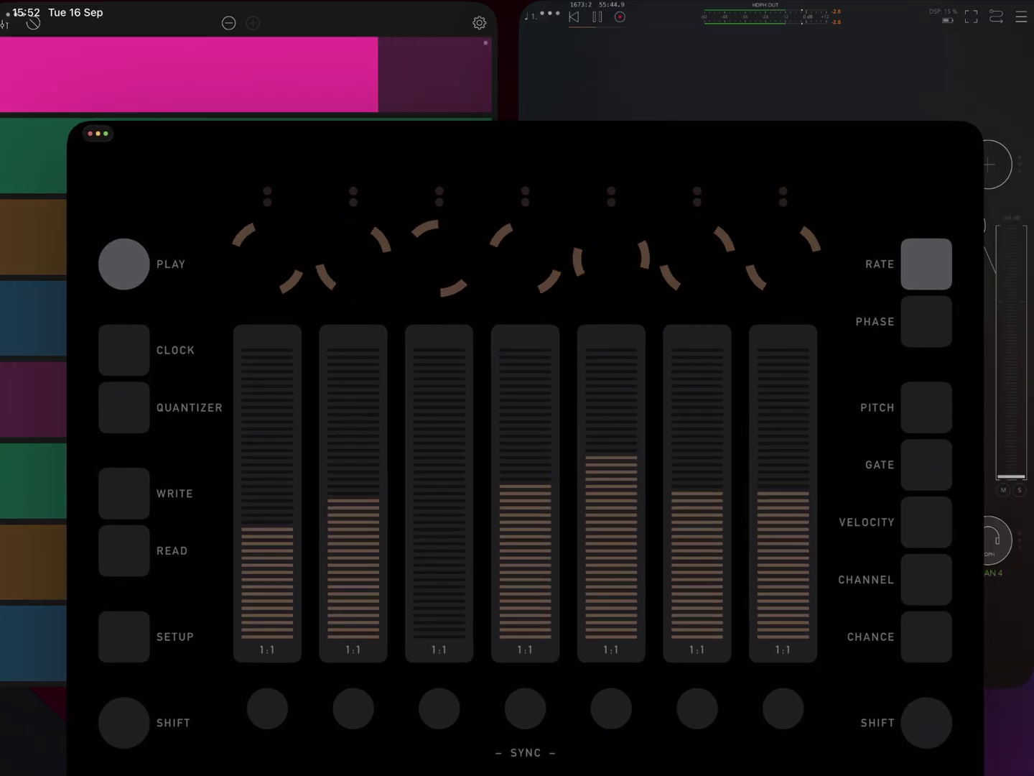
mouse_move(98, 133)
left_mouse_down()
mouse_move(146, 50)
mouse_move(272, 74)
mouse_move(392, 68)
mouse_move(350, 56)
left_mouse_up()
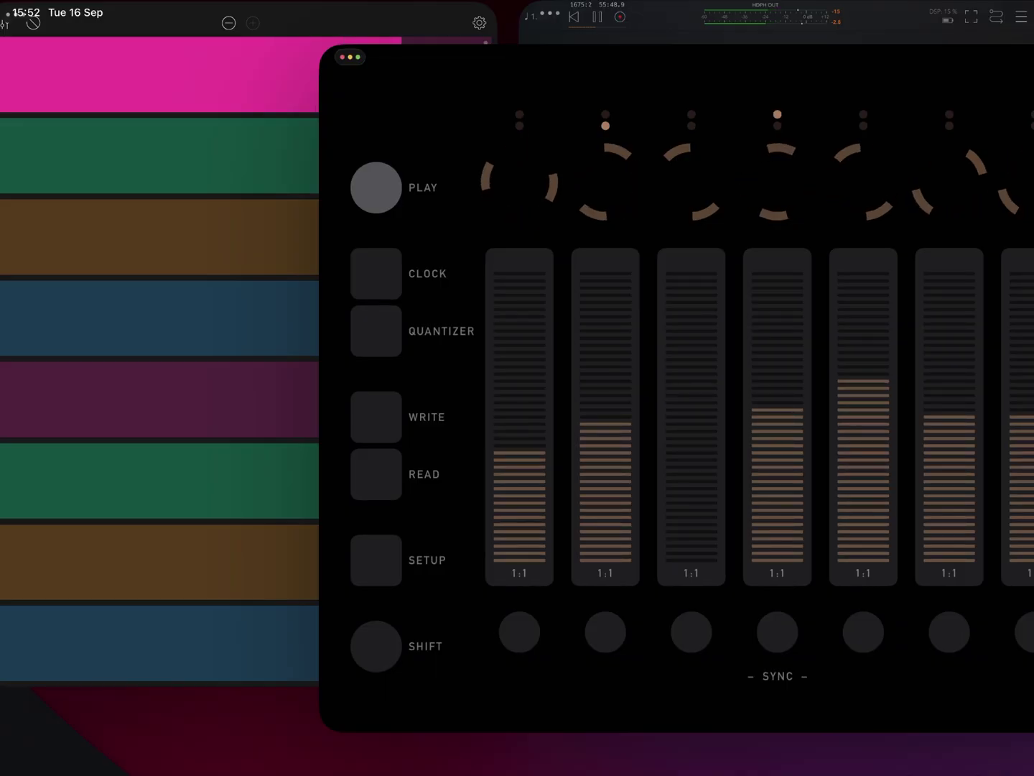
left_click(341, 66)
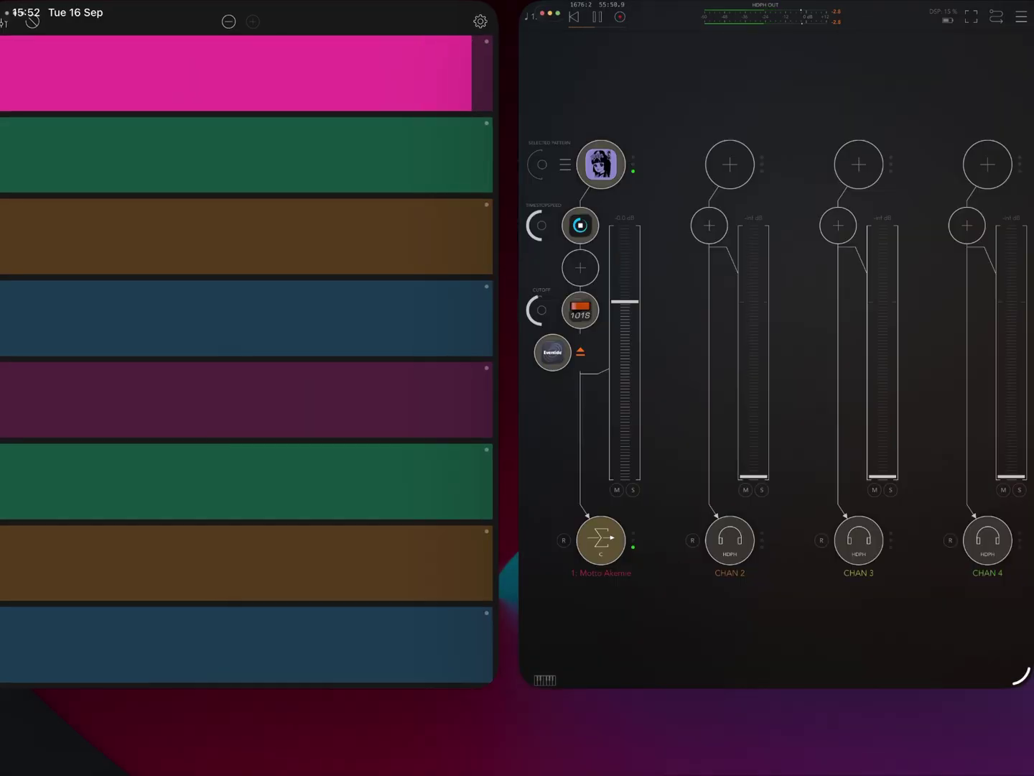
Go to the home screen and launch Xynthesizr from Spotlight search.
key("super+h")
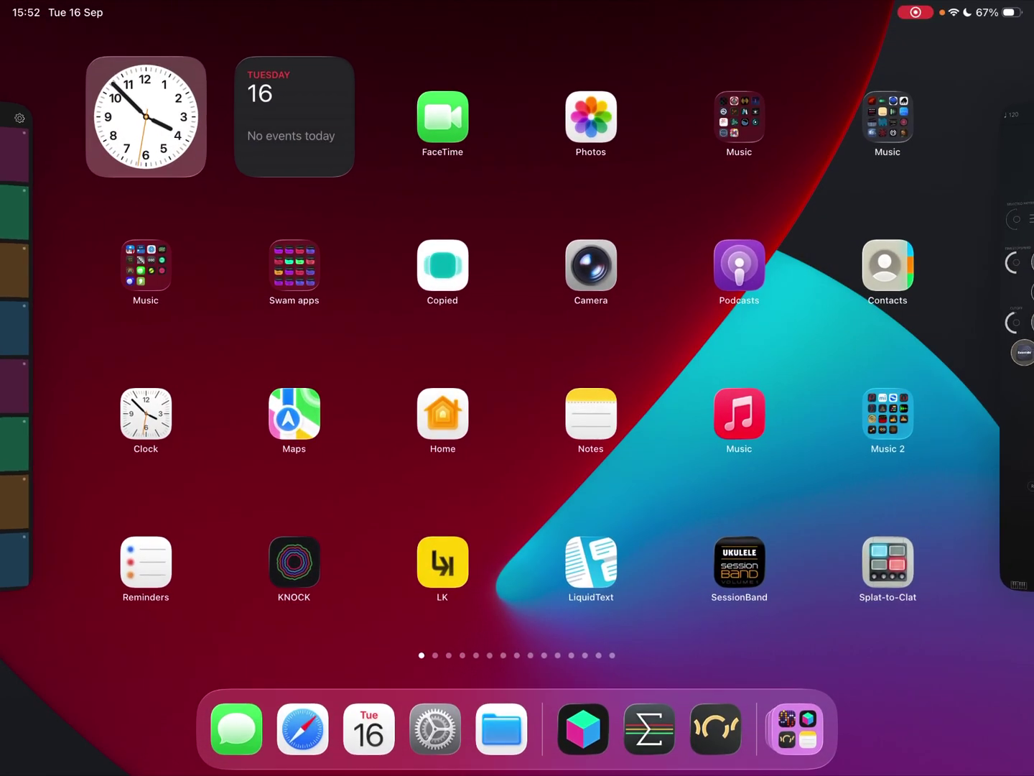
key("super+space")
type("x")
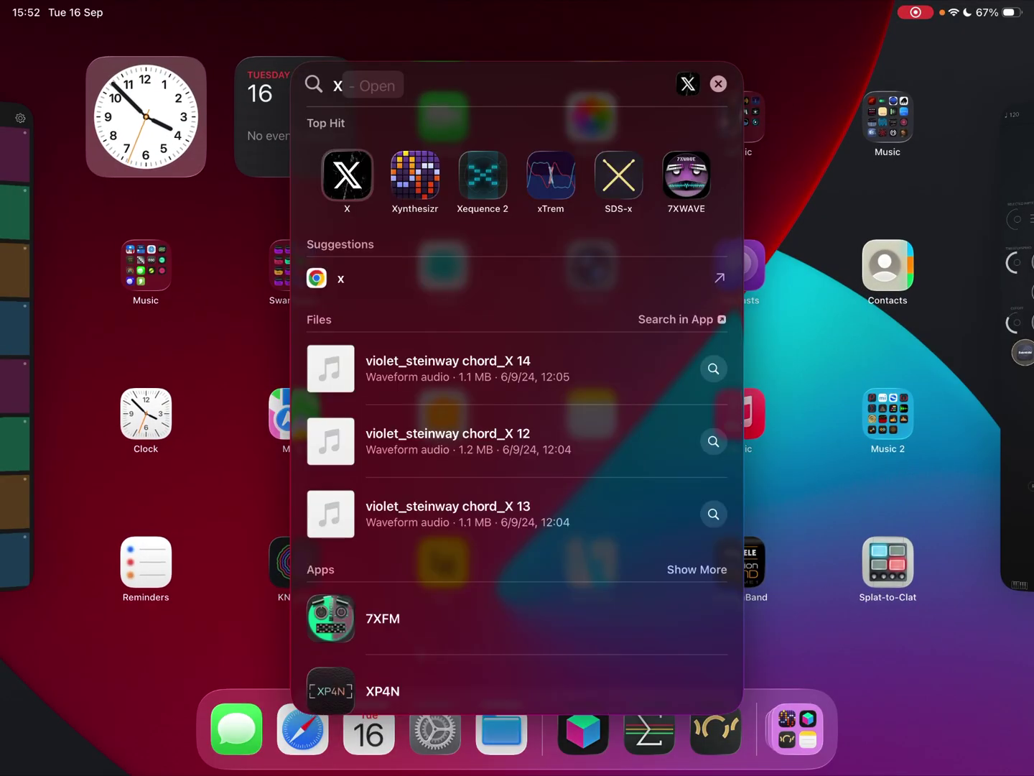
key("Return")
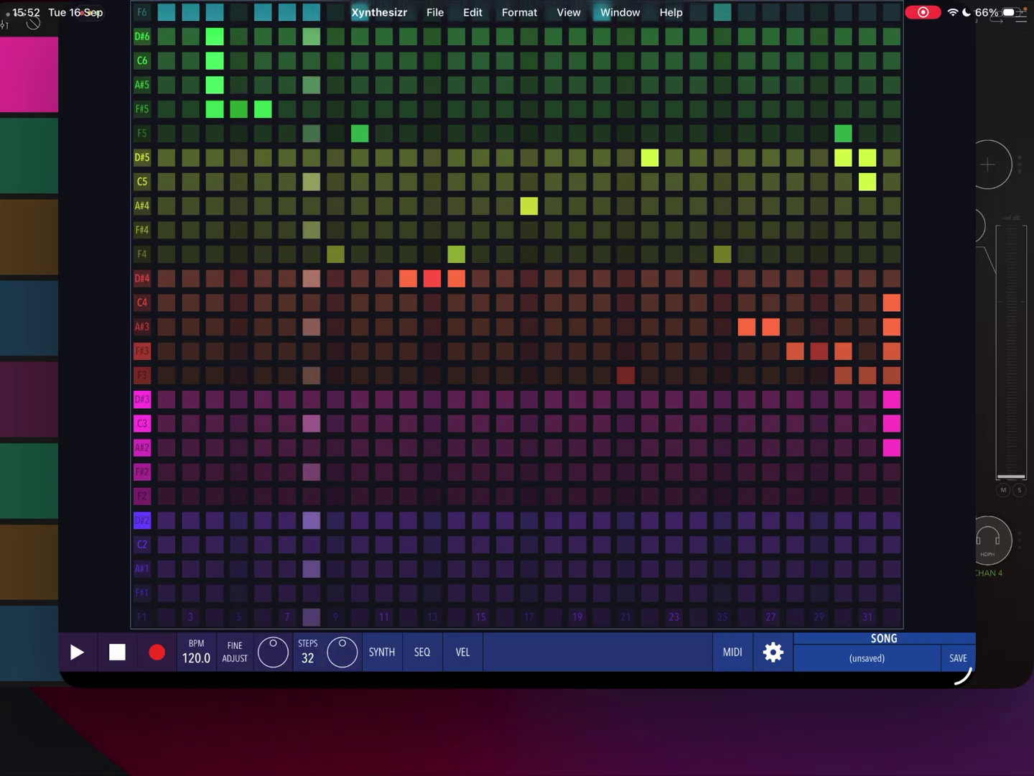
Close the Xynthesizr window with File > Close Window.
left_click(436, 12)
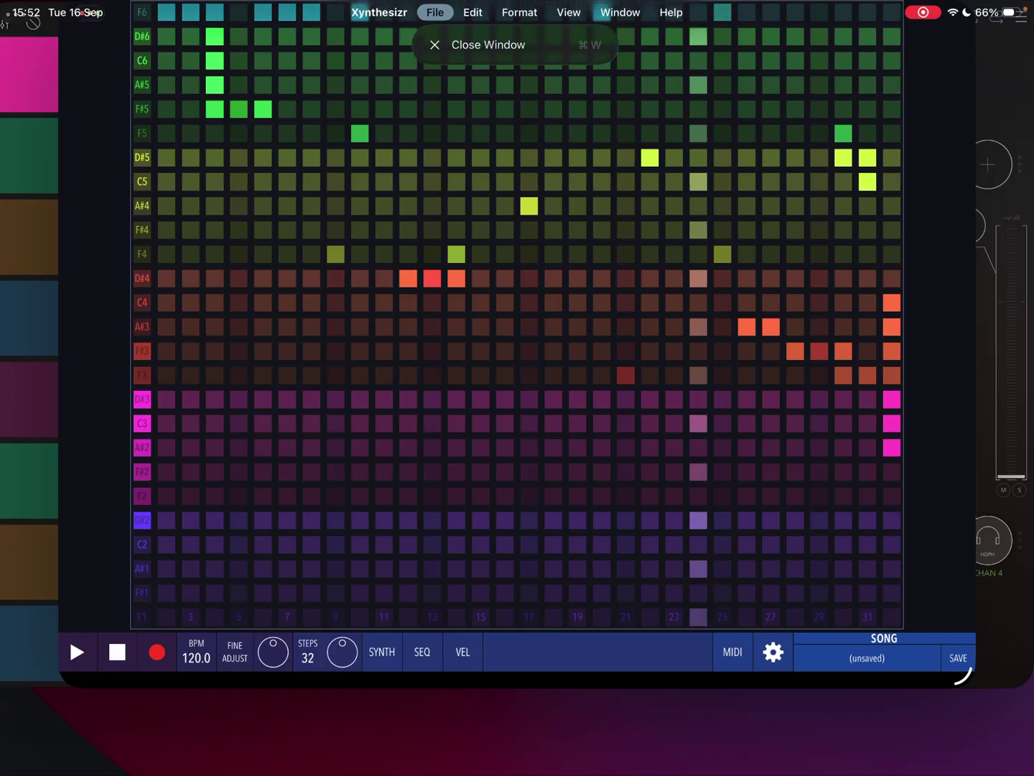
left_click(485, 44)
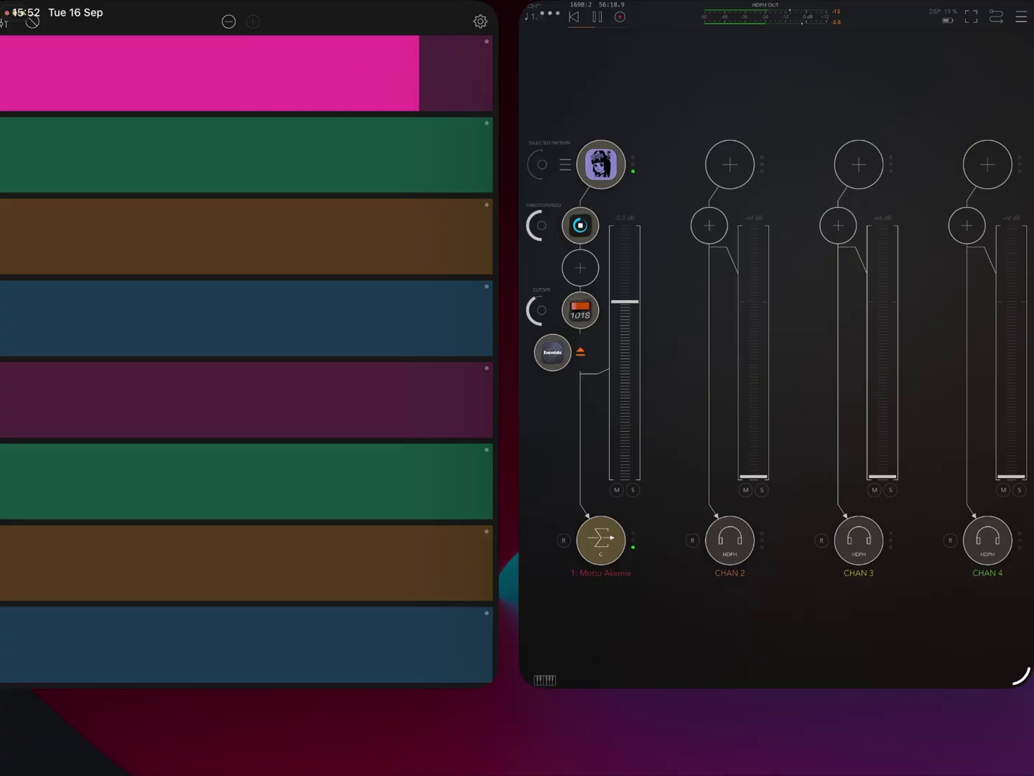
scroll(776, 352, "right", 3)
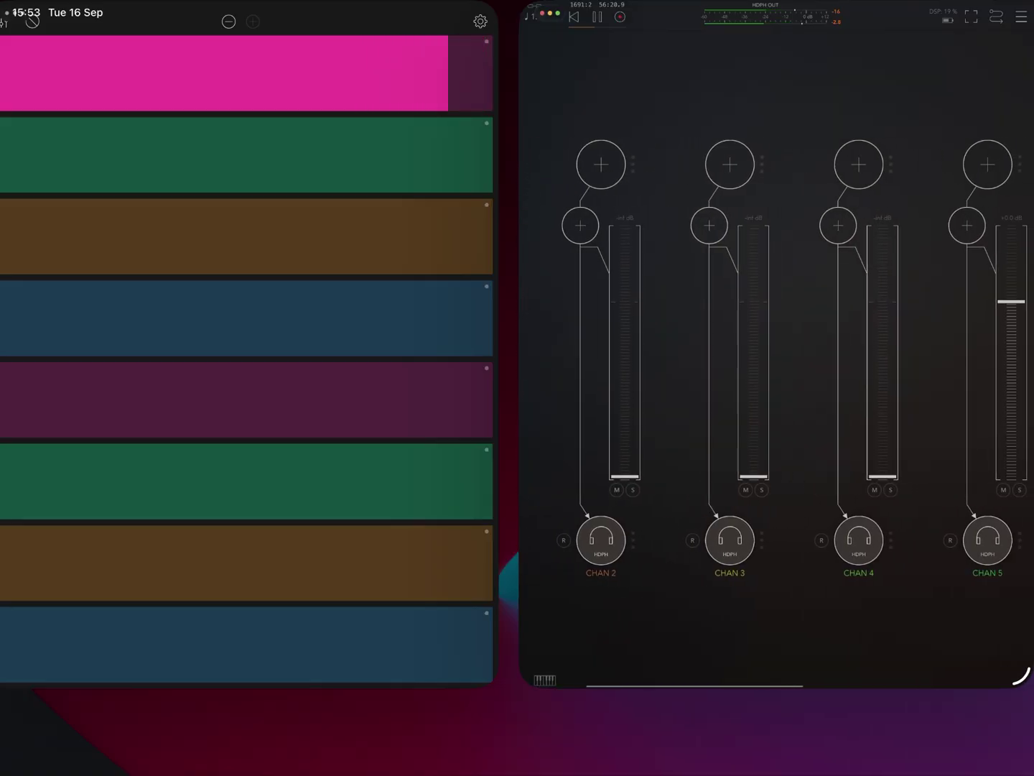
scroll(776, 352, "right", 5)
scroll(776, 351, "left", 5)
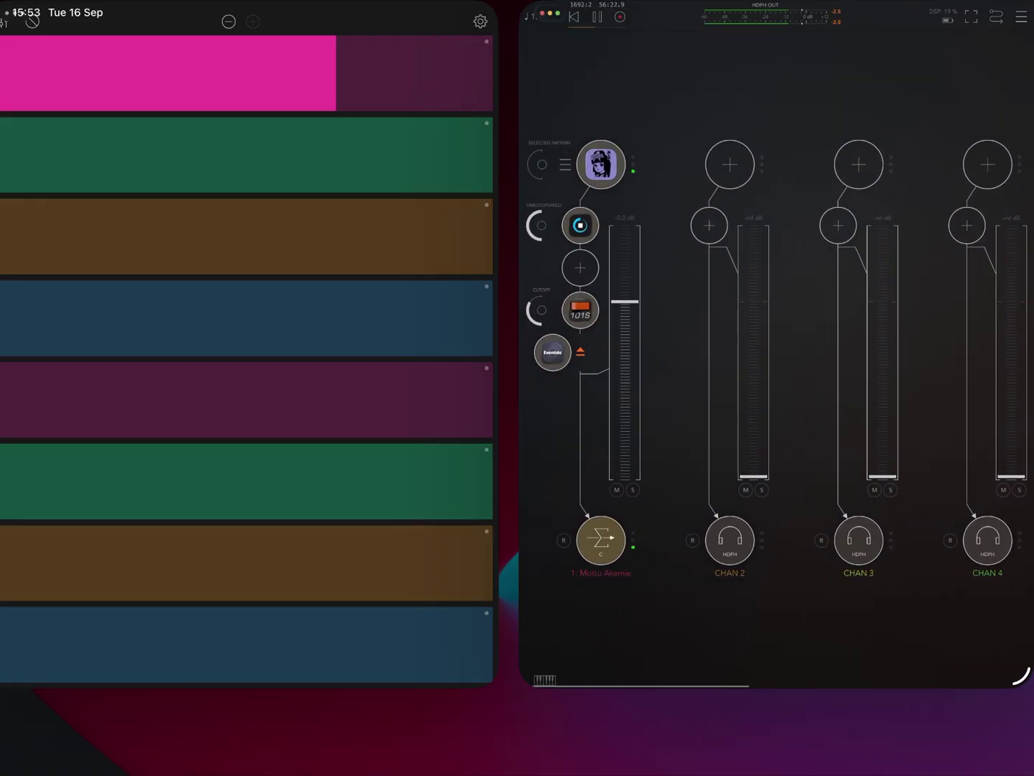
Leave the AUM mixer for the iPad home screen with Cmd+H.
key("super+h")
Search Spotlight for 'skul', correcting the typo, and launch the Skulptur top hit.
key("super+space")
type("s")
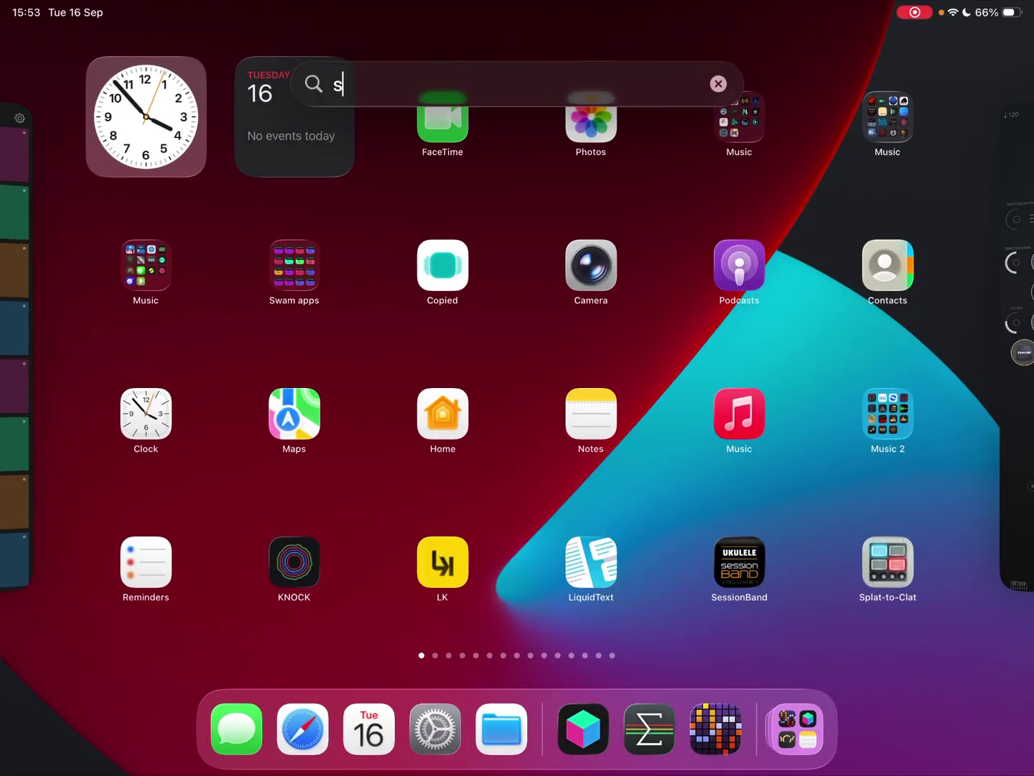
type("keu")
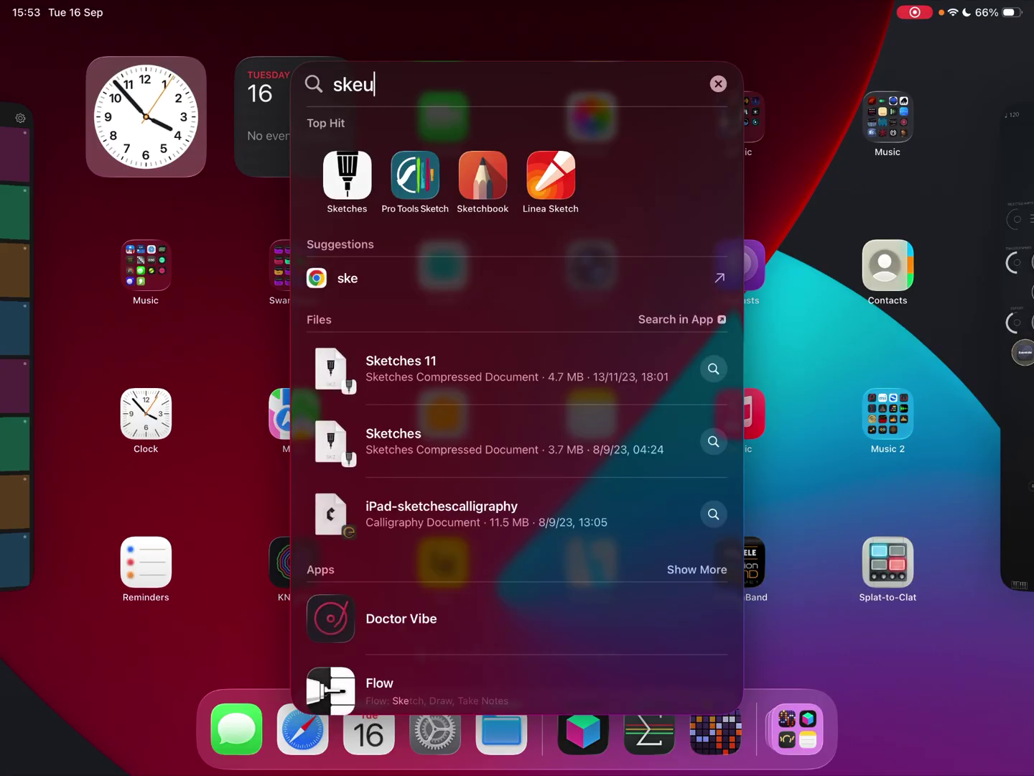
type("p")
key("BackSpace")
key("BackSpace")
key("BackSpace")
type("ulptur")
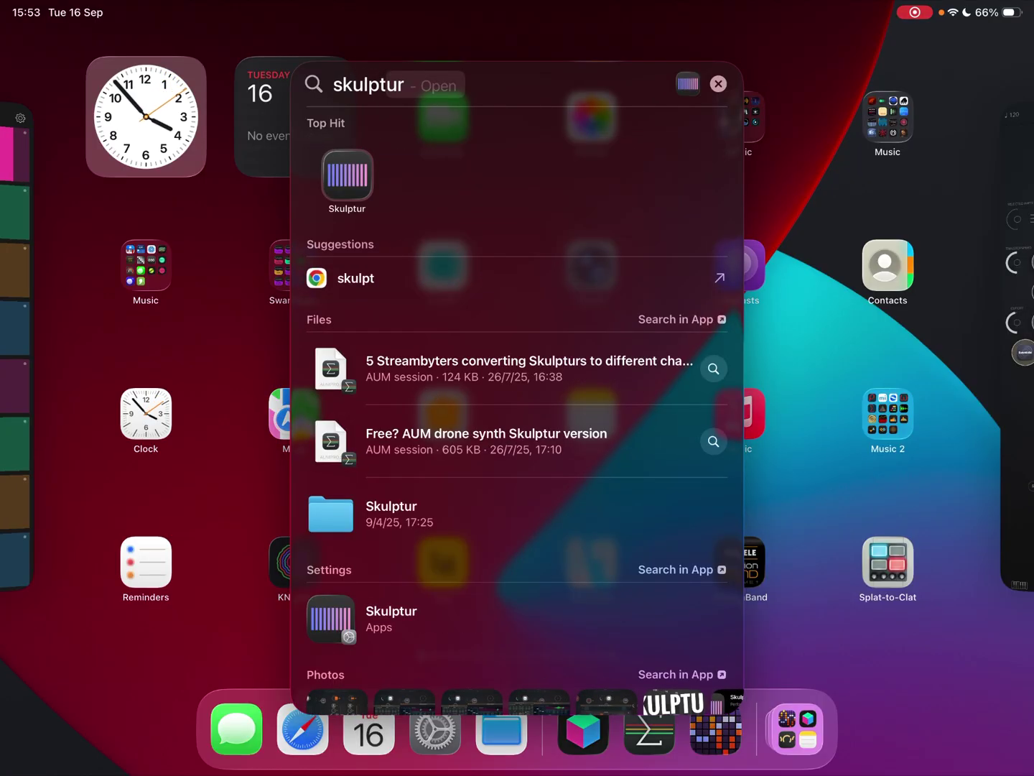
key("Return")
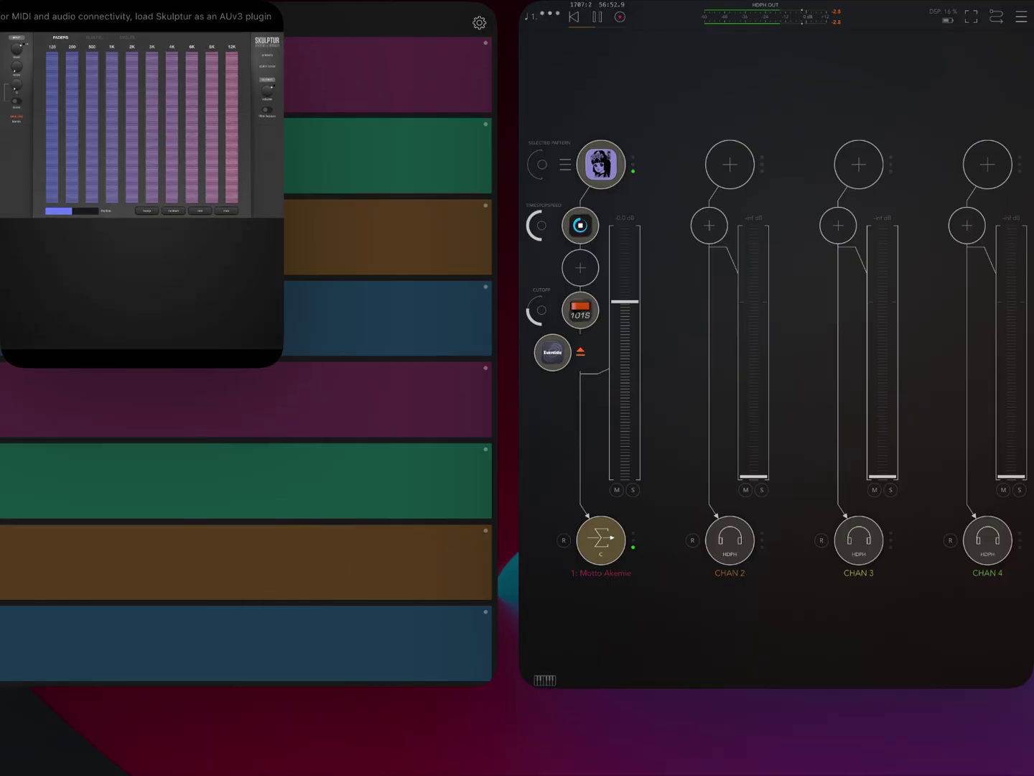
Place the Skulptur window at the top left and enlarge it over the left half.
left_click_drag(141, 16, 148, 15)
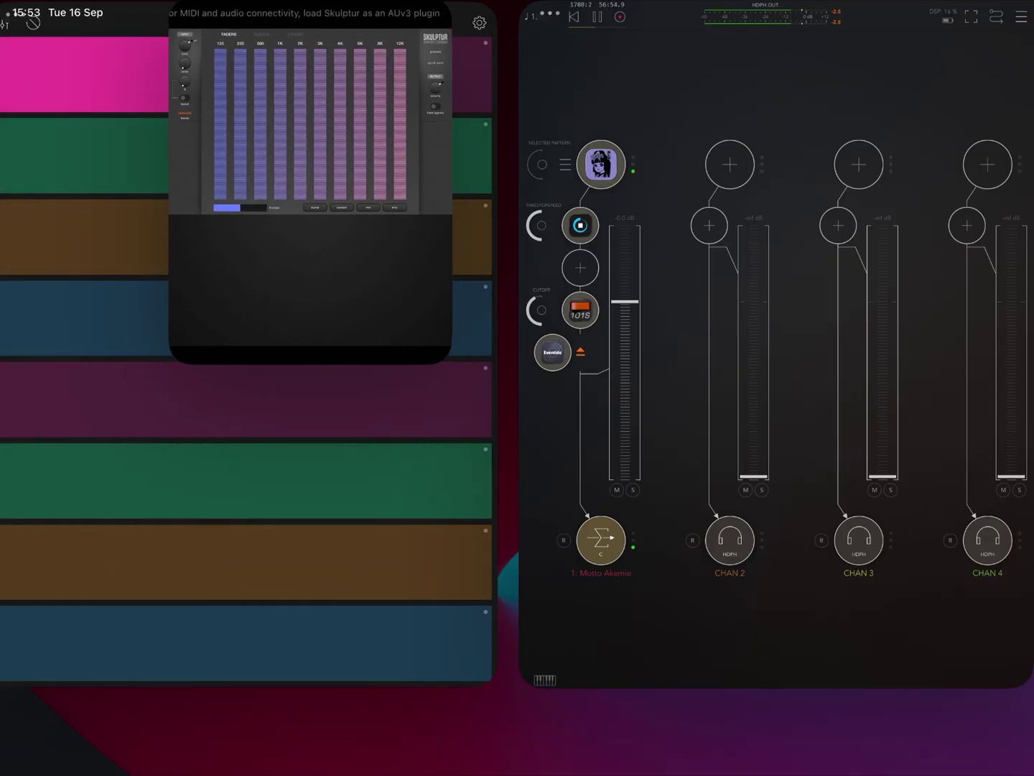
mouse_move(284, 363)
left_mouse_down()
mouse_move(445, 547)
mouse_move(500, 644)
left_mouse_up()
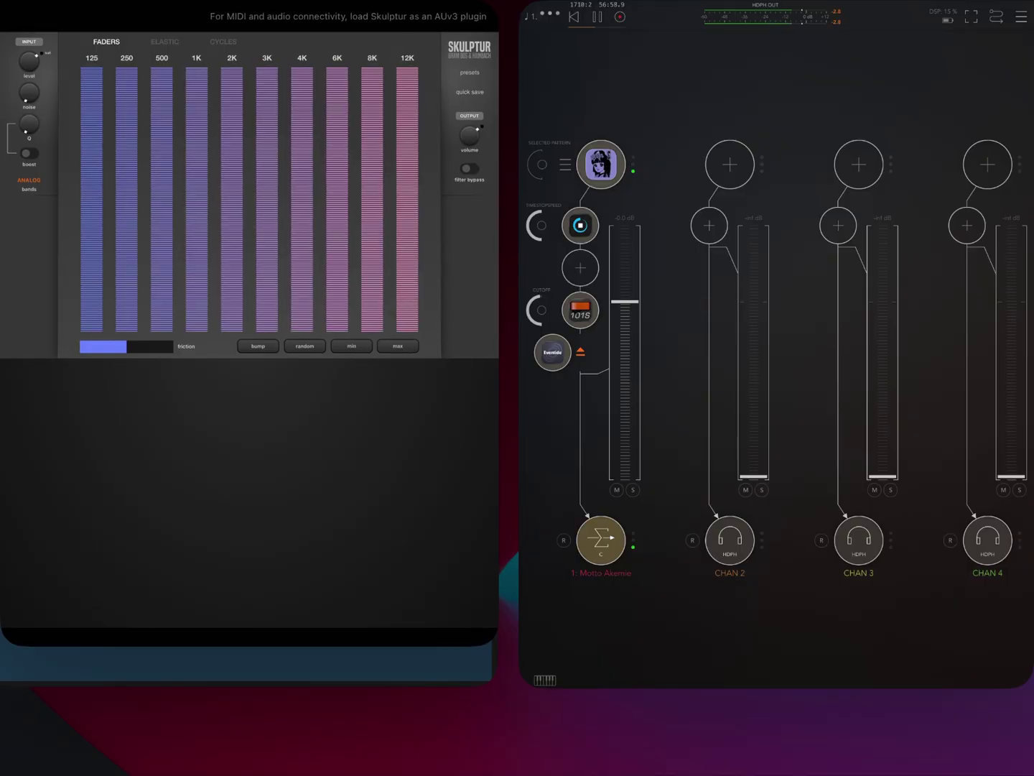
scroll(773, 414, "right", 5)
scroll(774, 413, "right", 5)
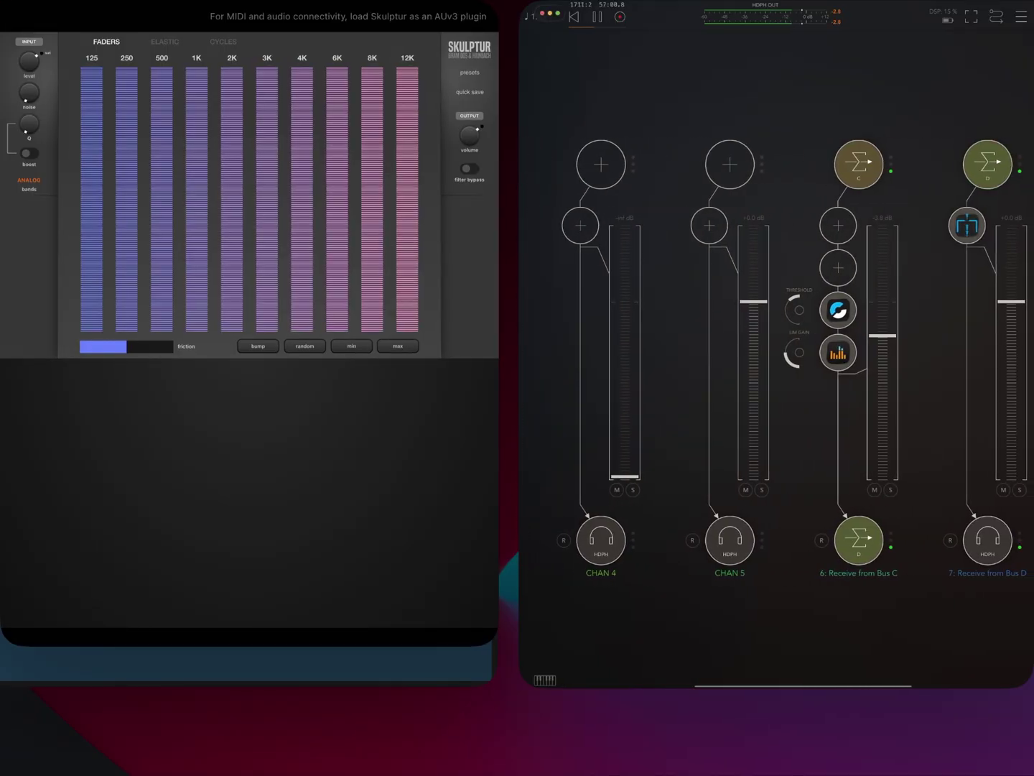
scroll(773, 414, "right", 5)
Add a MIDI 9 channel and load Skulptur on it as an Audio Unit MIDI processor.
left_click(962, 360)
scroll(772, 414, "right", 3)
left_click(861, 184)
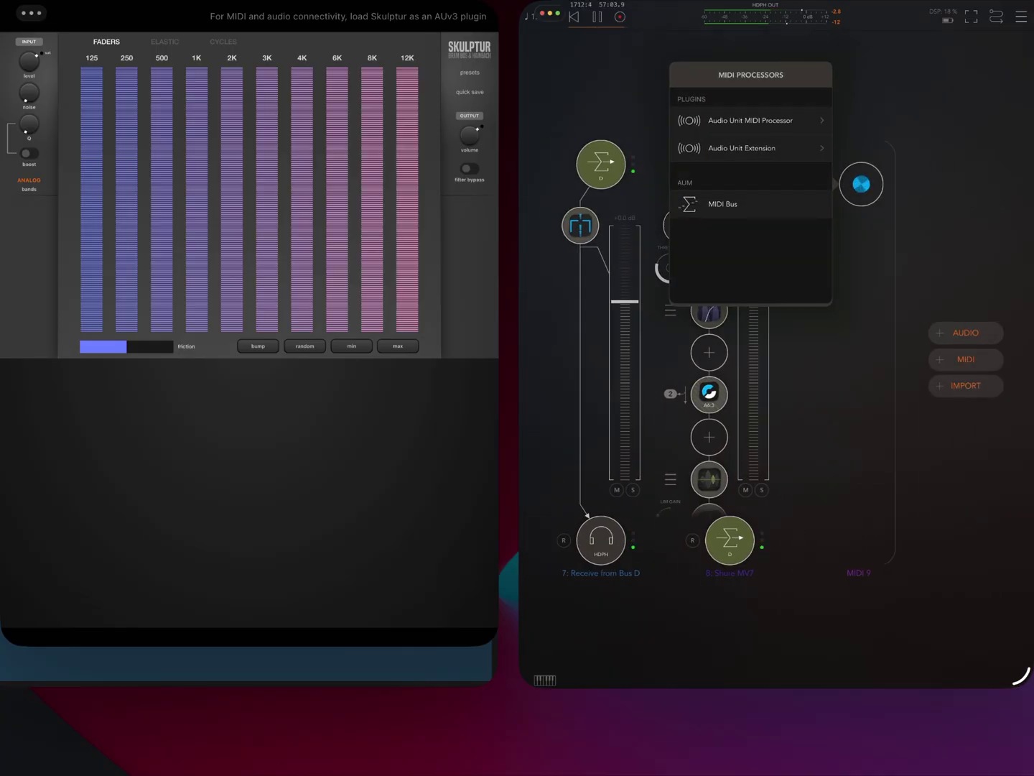
left_click(751, 123)
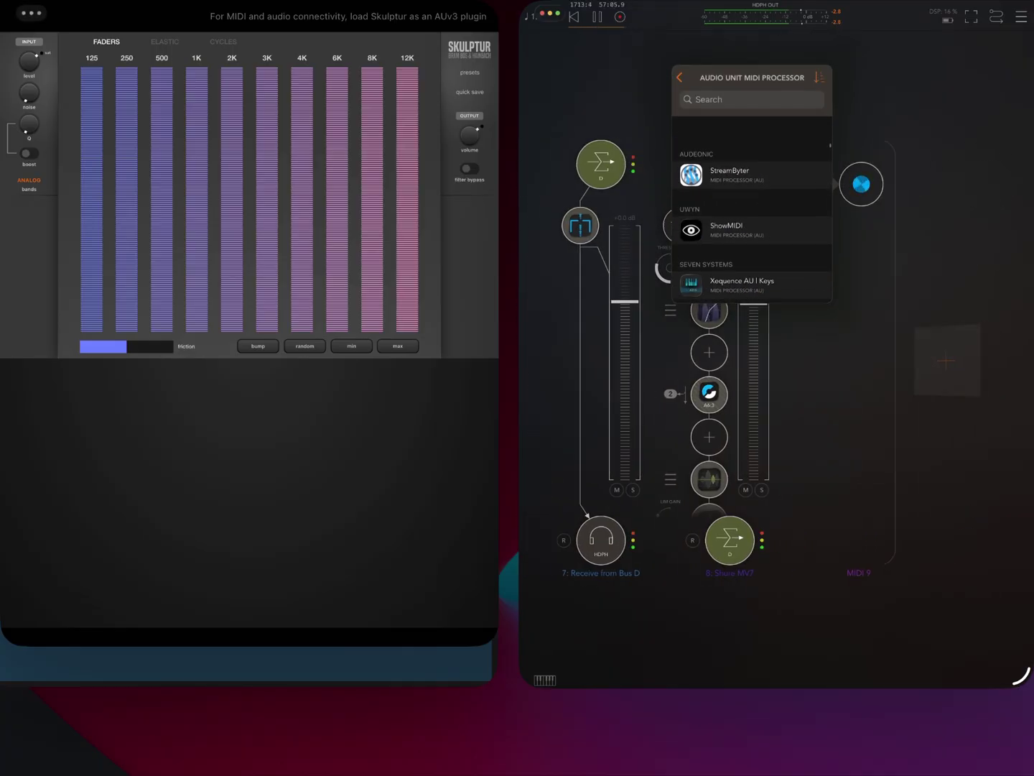
type("sk")
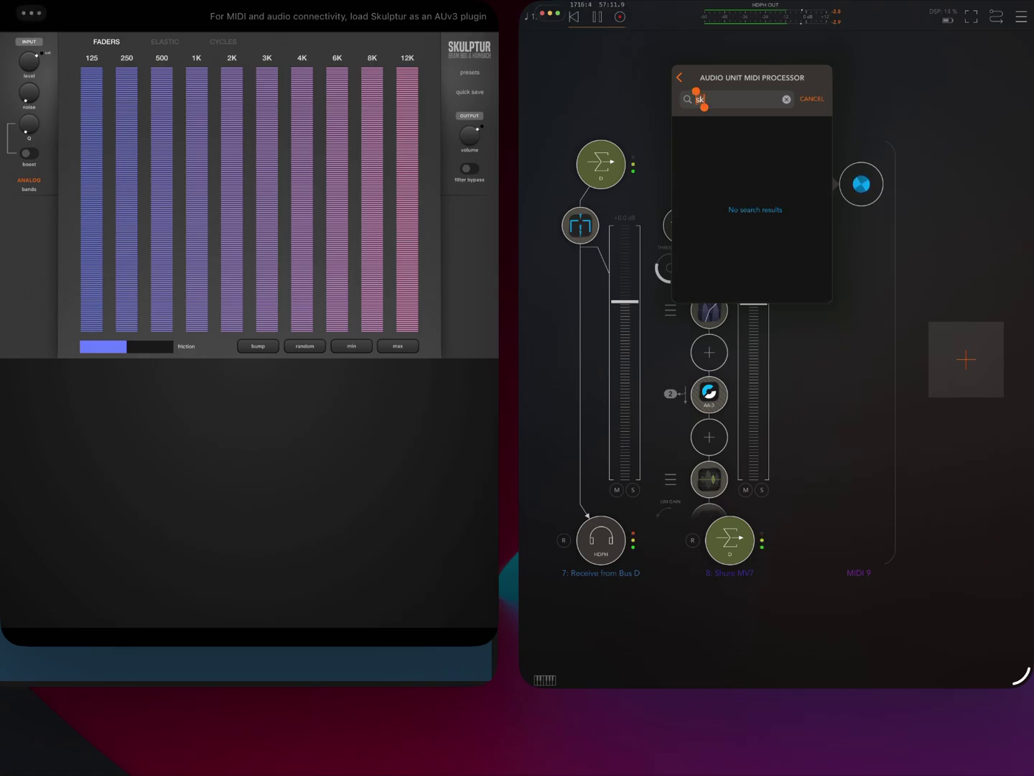
left_click(679, 77)
left_click(752, 123)
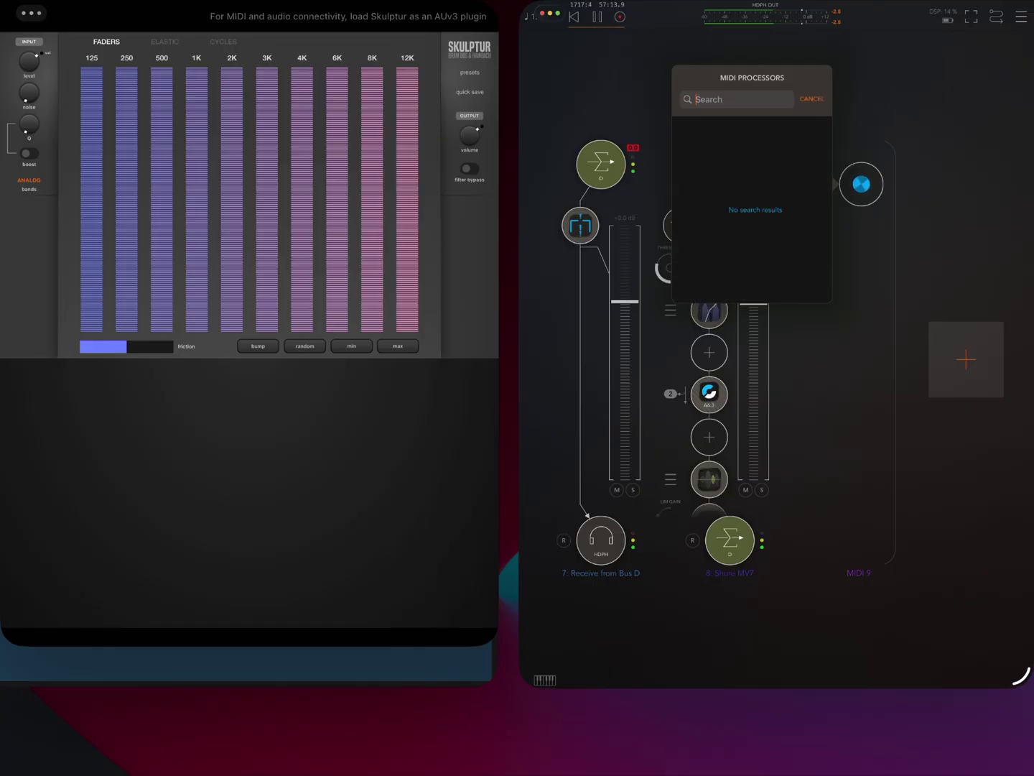
type("sku")
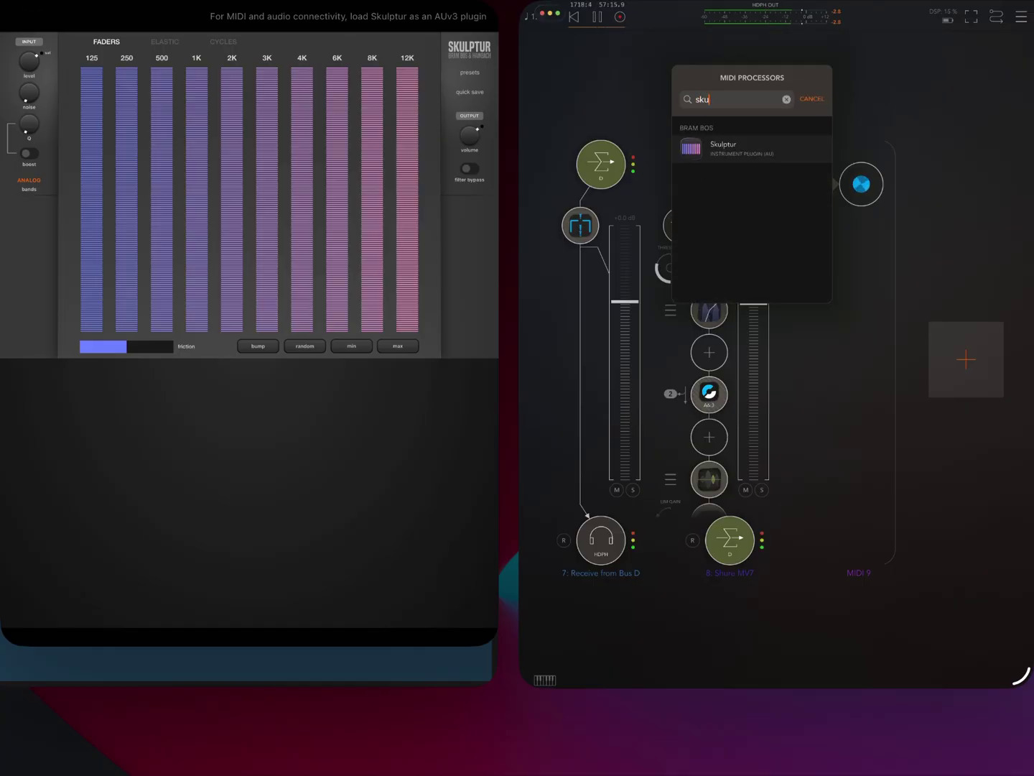
left_click(724, 148)
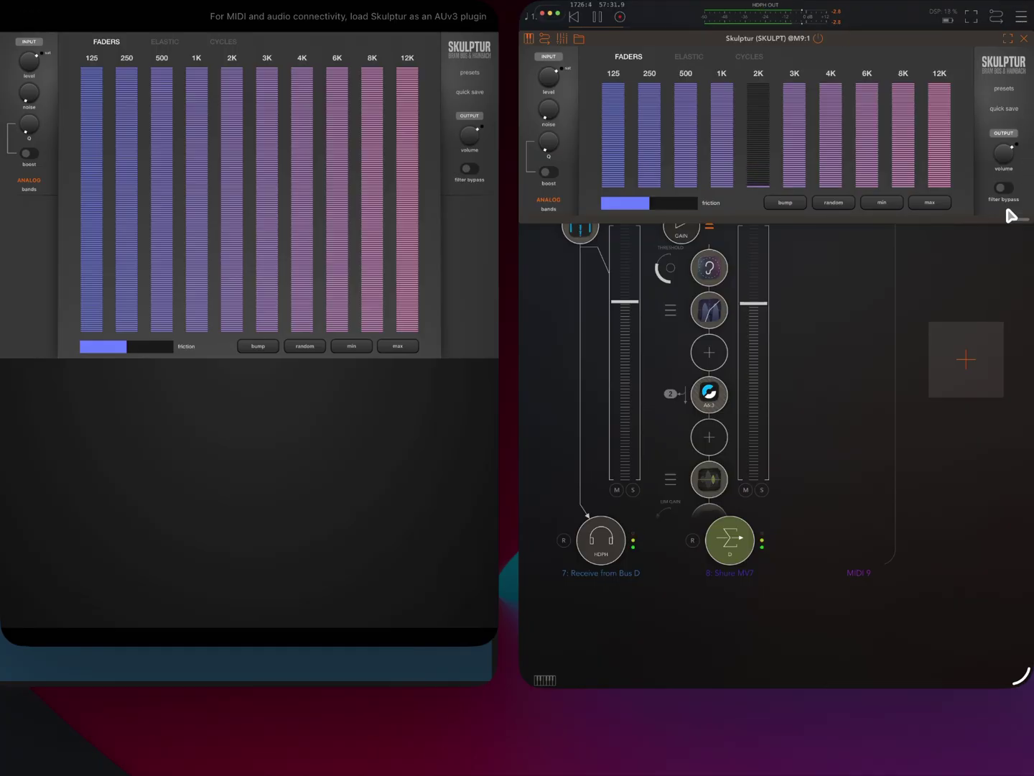
Reshape the Skulptur plugin window narrower and taller, then close it.
mouse_move(1022, 224)
left_mouse_down()
mouse_move(859, 257)
mouse_move(626, 257)
mouse_move(801, 180)
mouse_move(933, 186)
left_mouse_up()
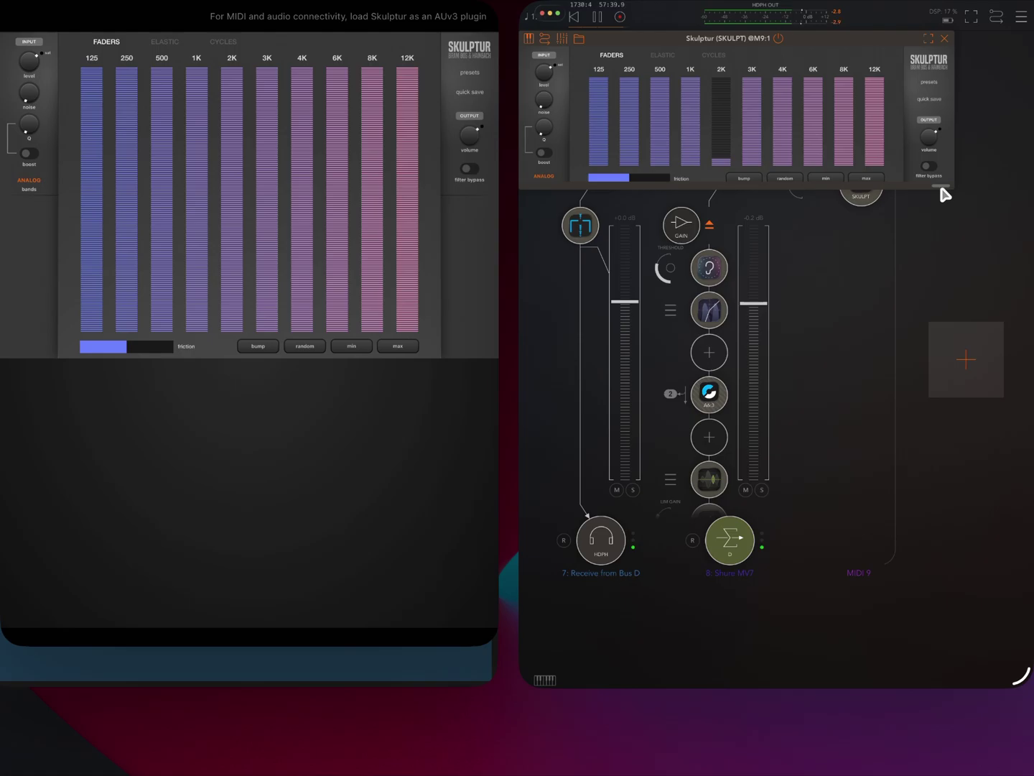
mouse_move(943, 193)
left_mouse_down()
mouse_move(821, 271)
mouse_move(870, 300)
mouse_move(924, 357)
mouse_move(804, 288)
mouse_move(699, 159)
mouse_move(815, 186)
mouse_move(993, 273)
left_mouse_up()
left_click_drag(899, 303, 969, 567)
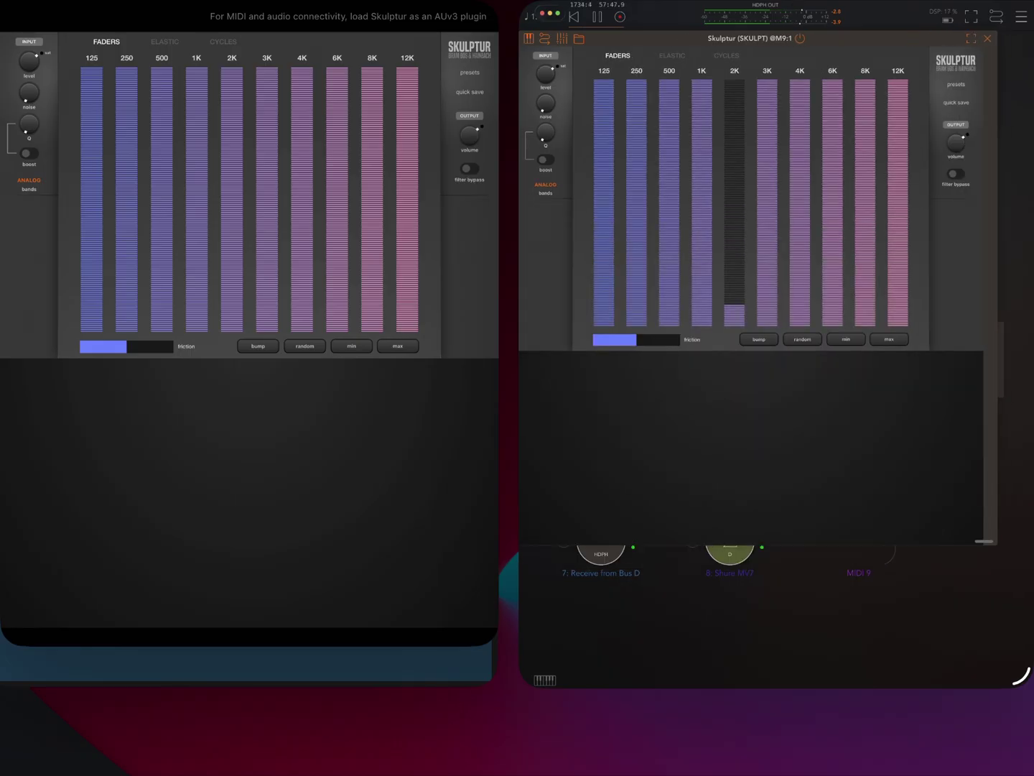
mouse_move(969, 568)
left_mouse_down()
mouse_move(909, 638)
mouse_move(931, 600)
mouse_move(906, 311)
mouse_move(962, 248)
mouse_move(882, 428)
mouse_move(885, 448)
mouse_move(900, 439)
mouse_move(943, 481)
left_mouse_up()
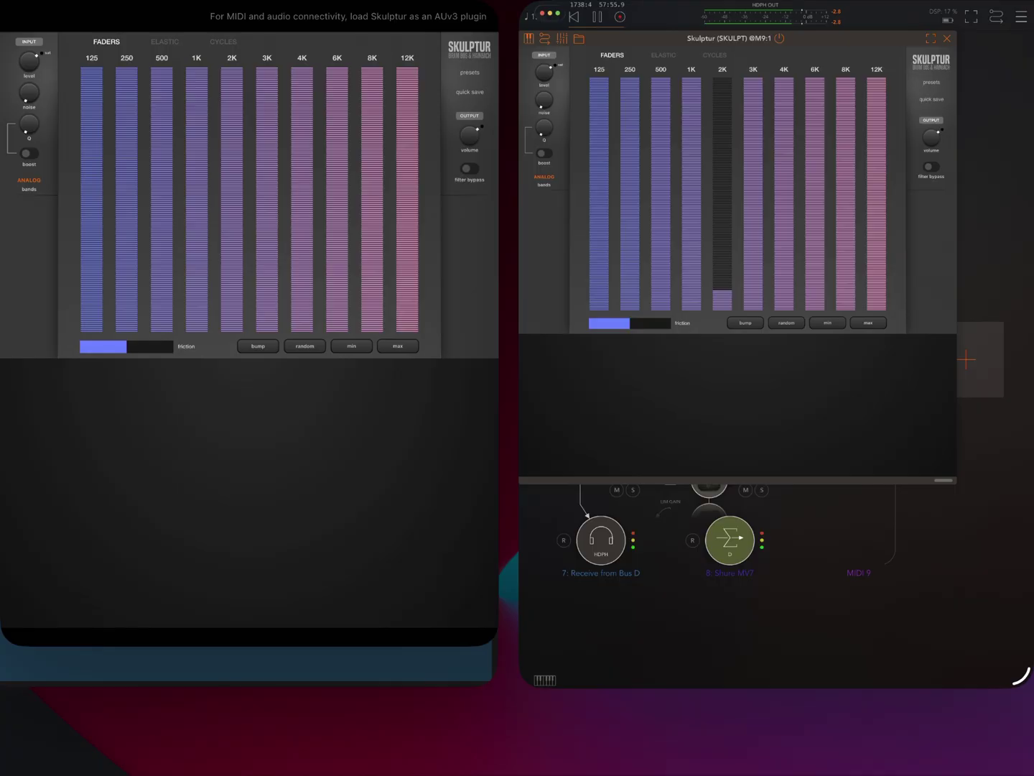
left_click(948, 38)
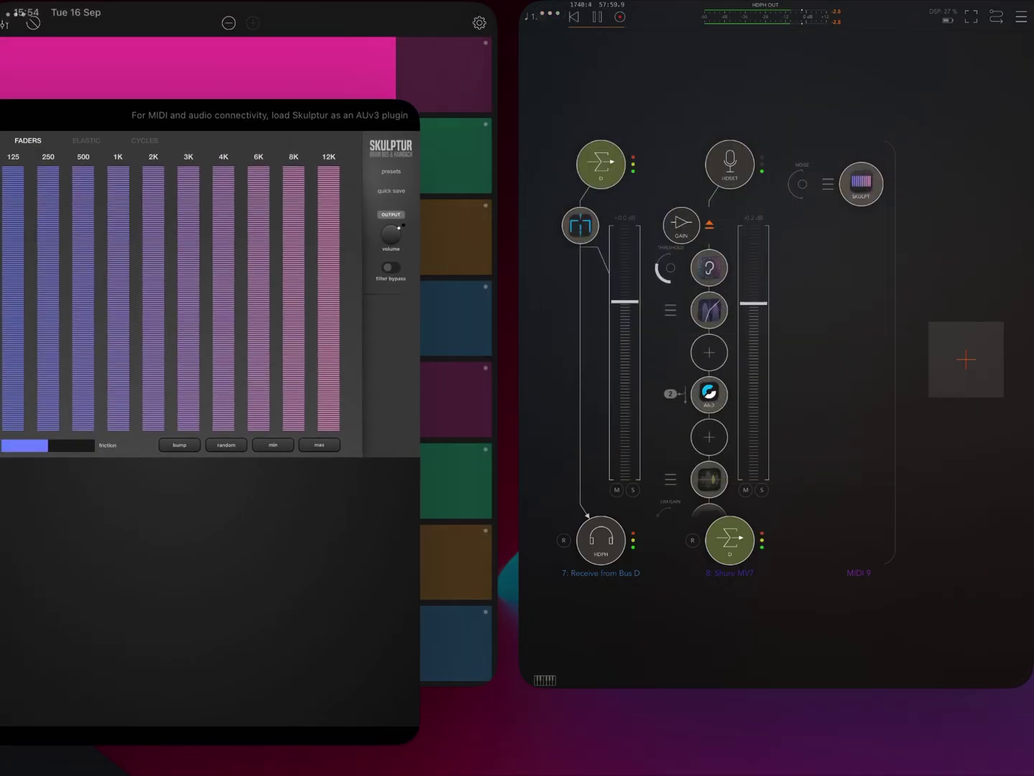
Move the standalone Skulptur window to the centre and close it.
left_click_drag(249, 7, 433, 152)
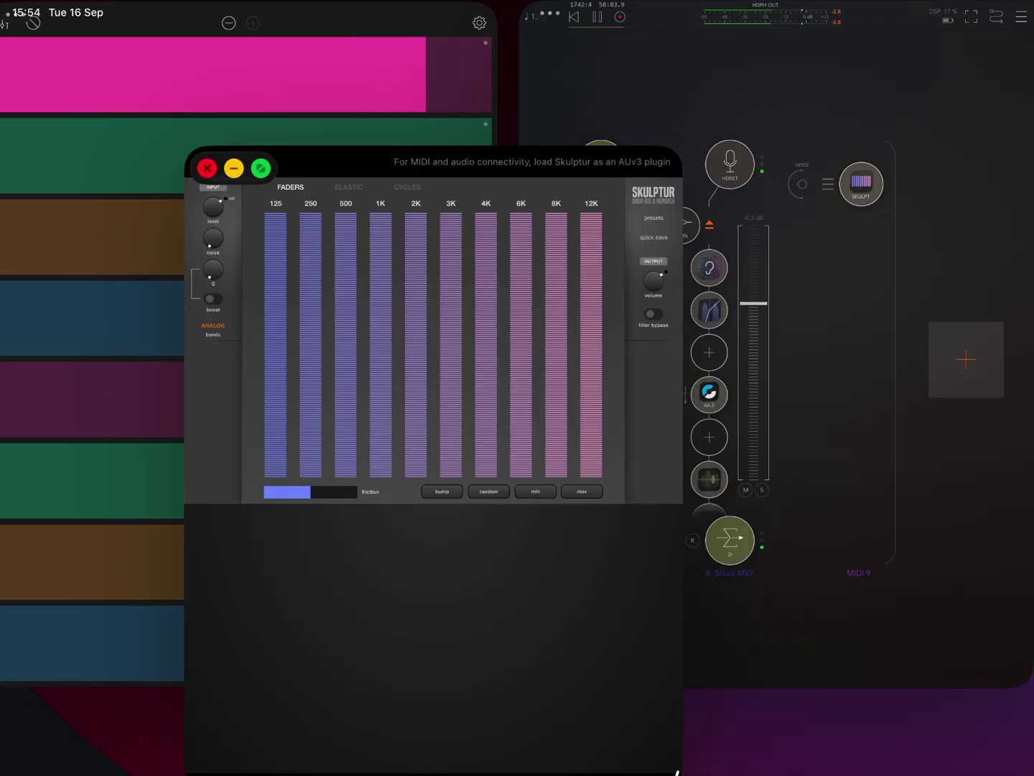
left_click(207, 168)
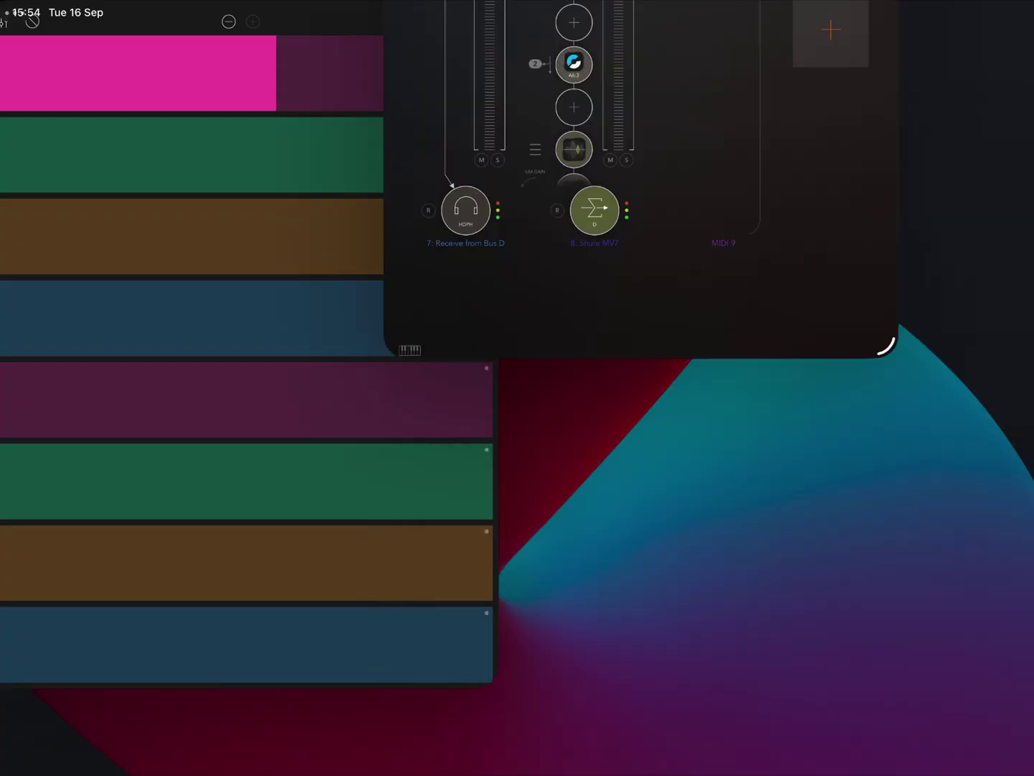
left_click_drag(775, 8, 638, 4)
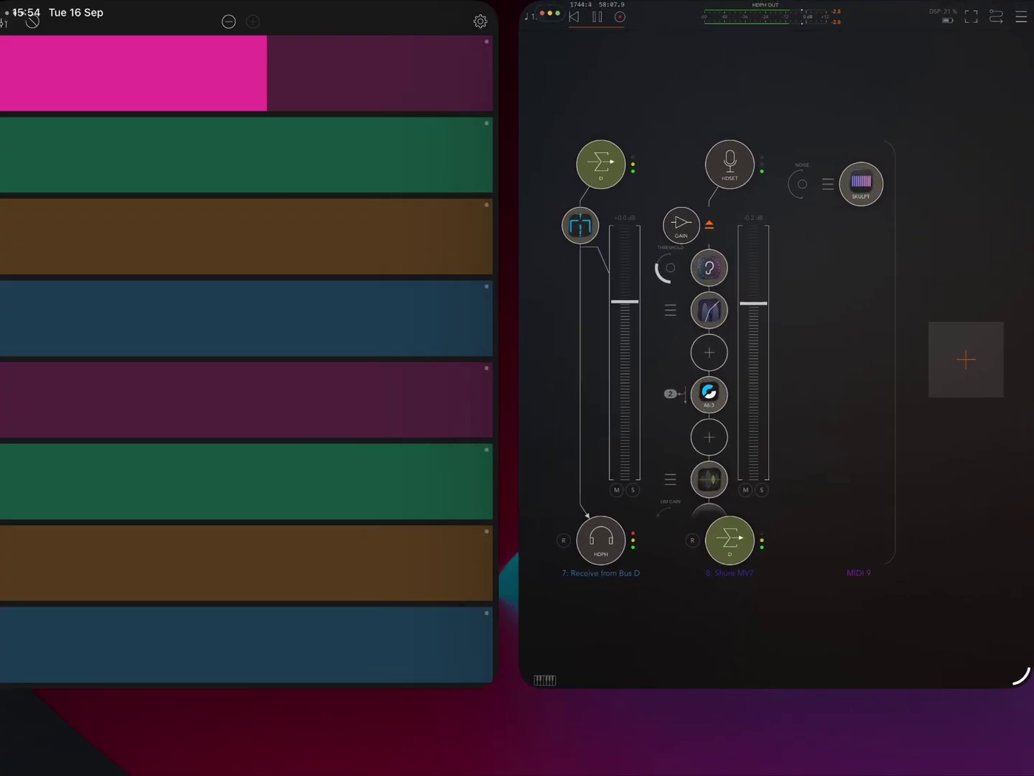
Hide the browser and launch Xynthesizr from system search.
key("super+Tab")
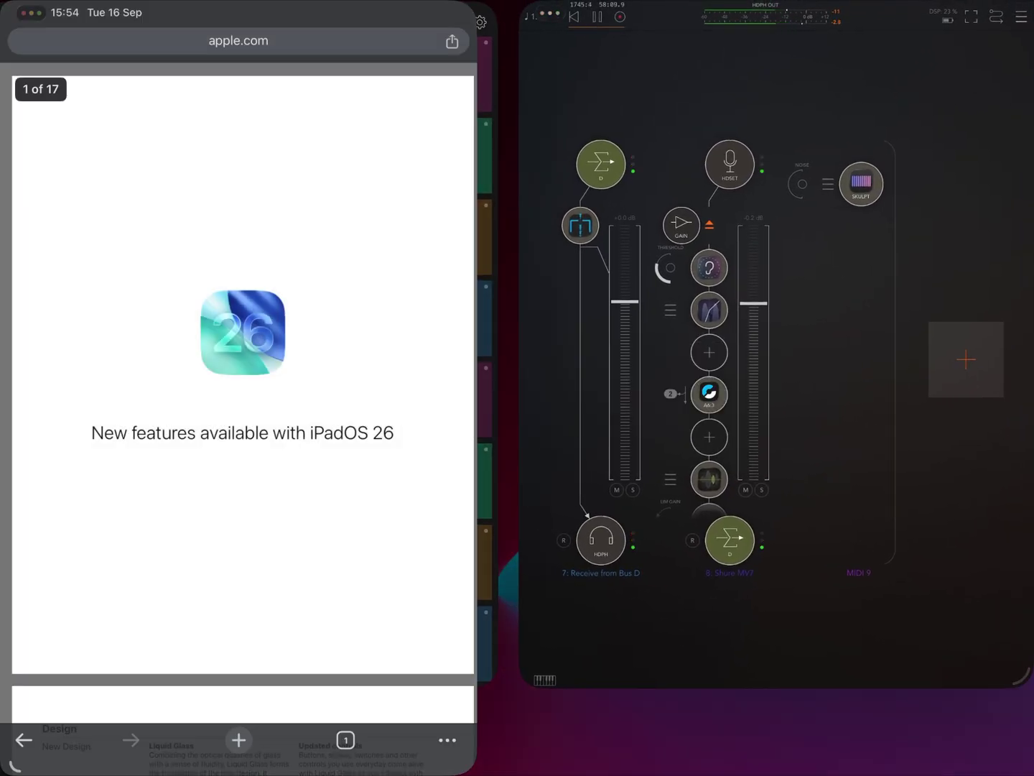
key("super+h")
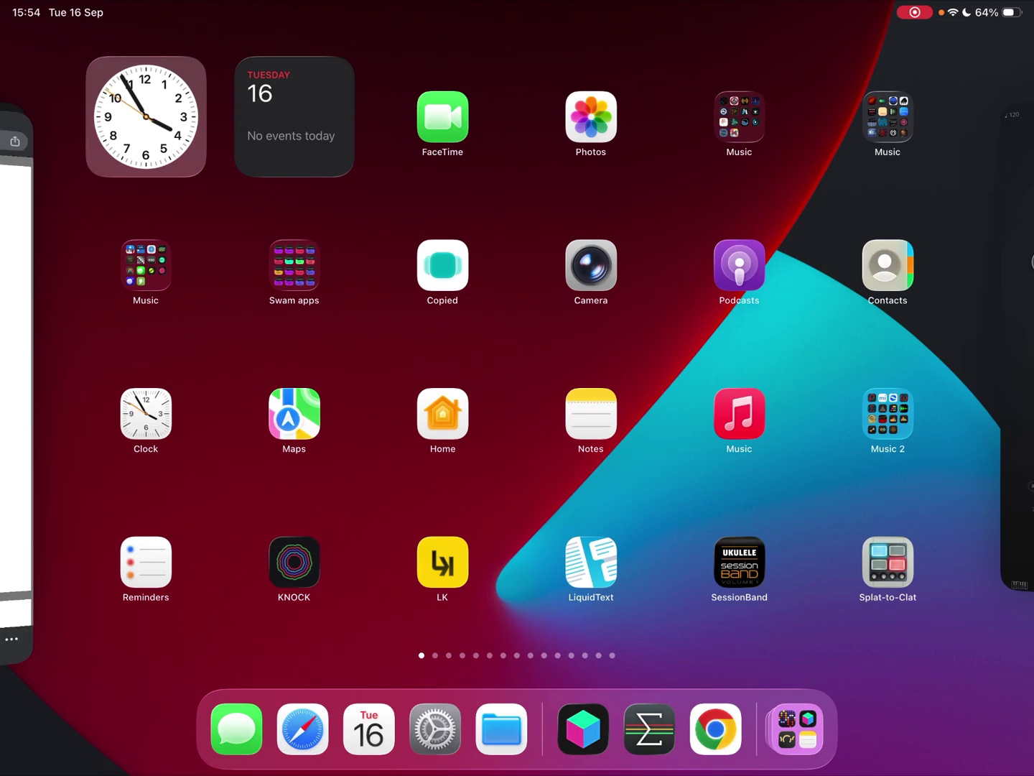
key("super+space")
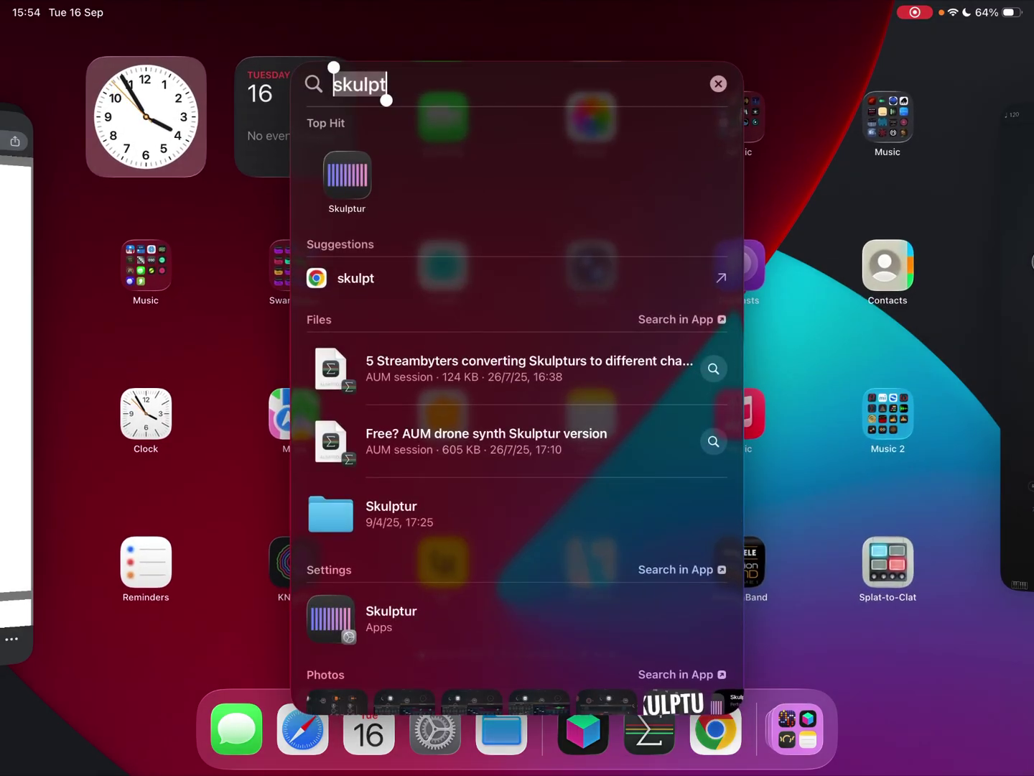
type("xynthesizr")
key("Return")
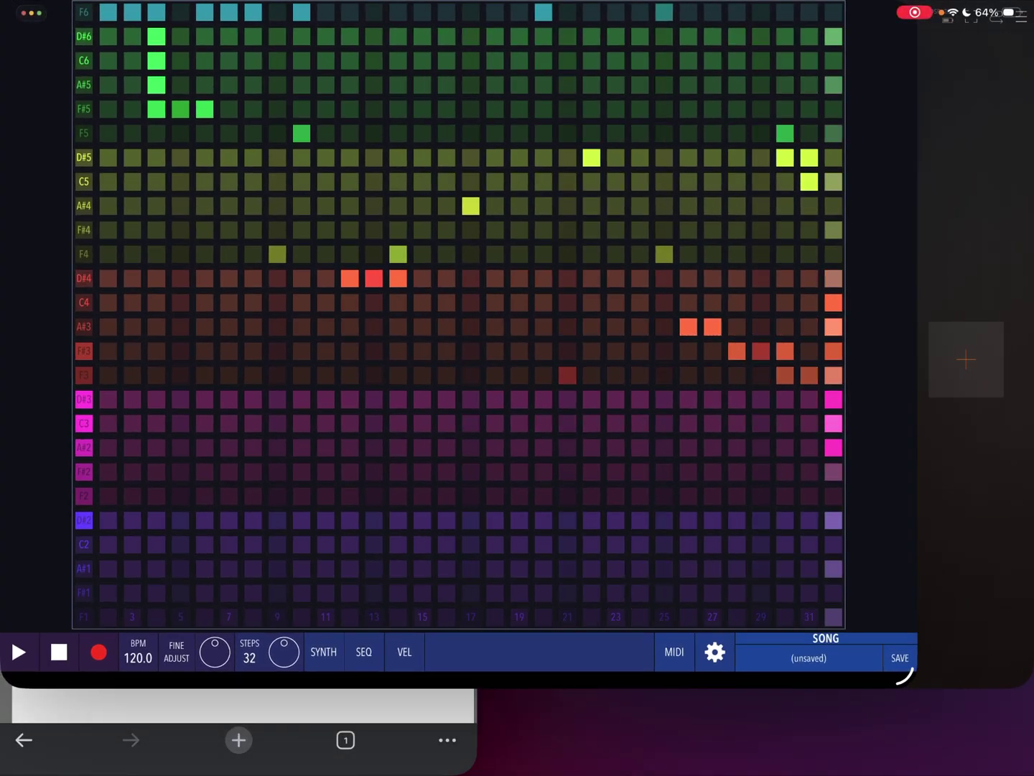
Bring the AUM mixer forward and pull down Control Center from the top-right corner.
left_click(970, 485)
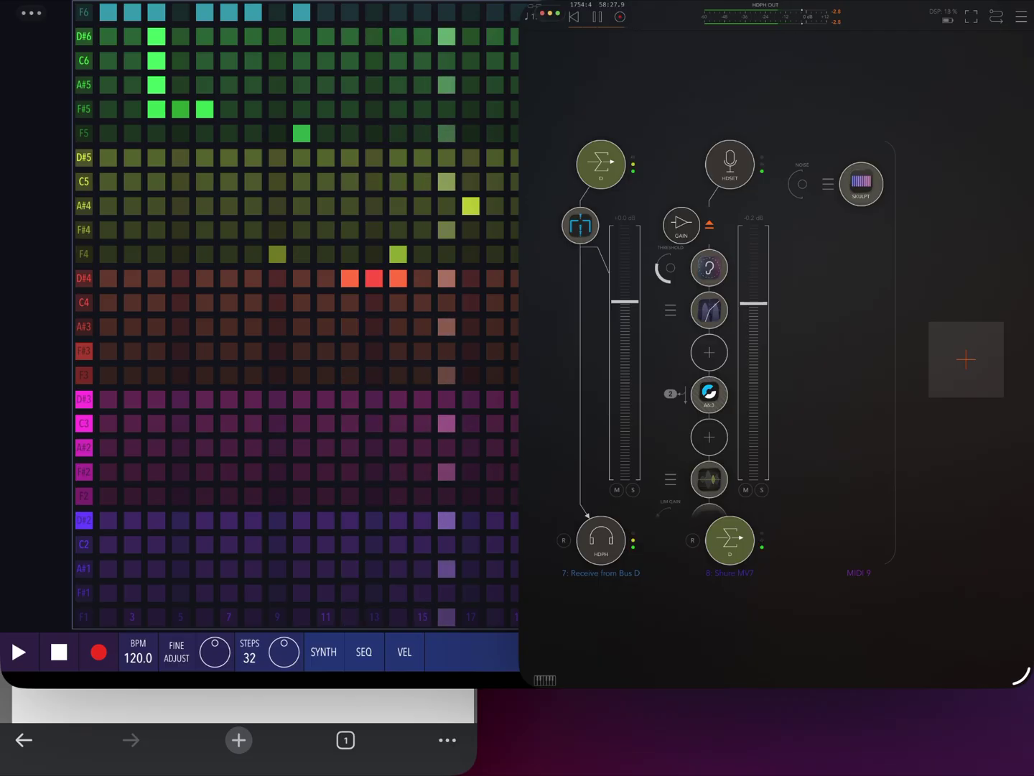
left_click_drag(986, 4, 985, 363)
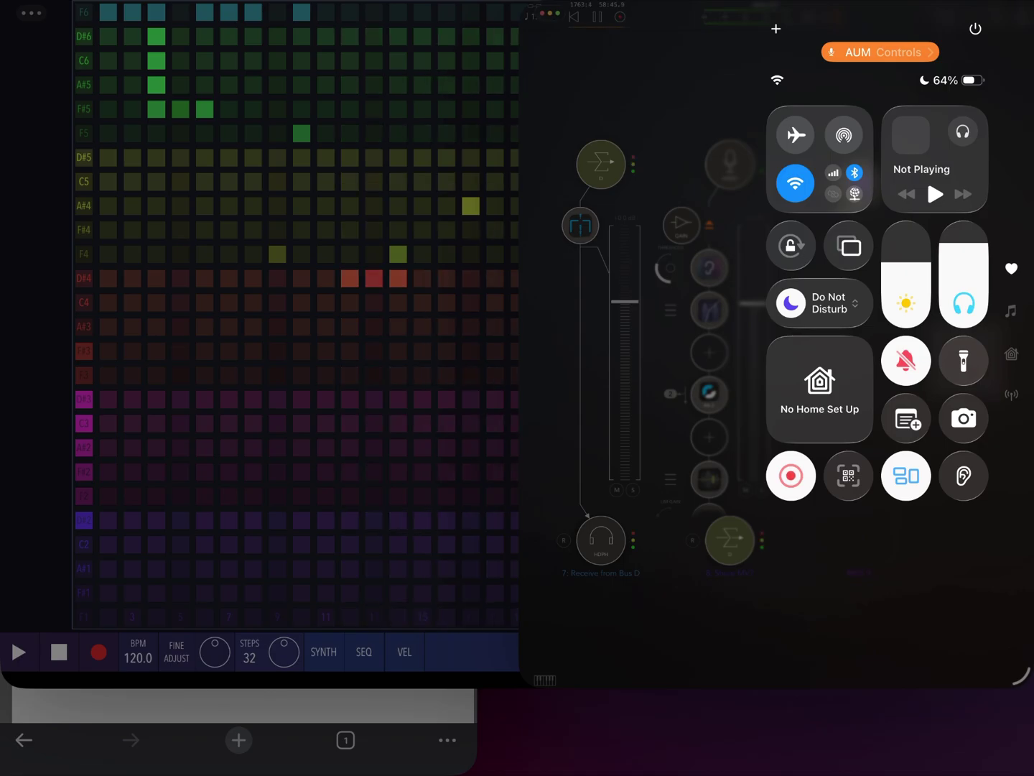
Dismiss Control Center with Escape.
key("Escape")
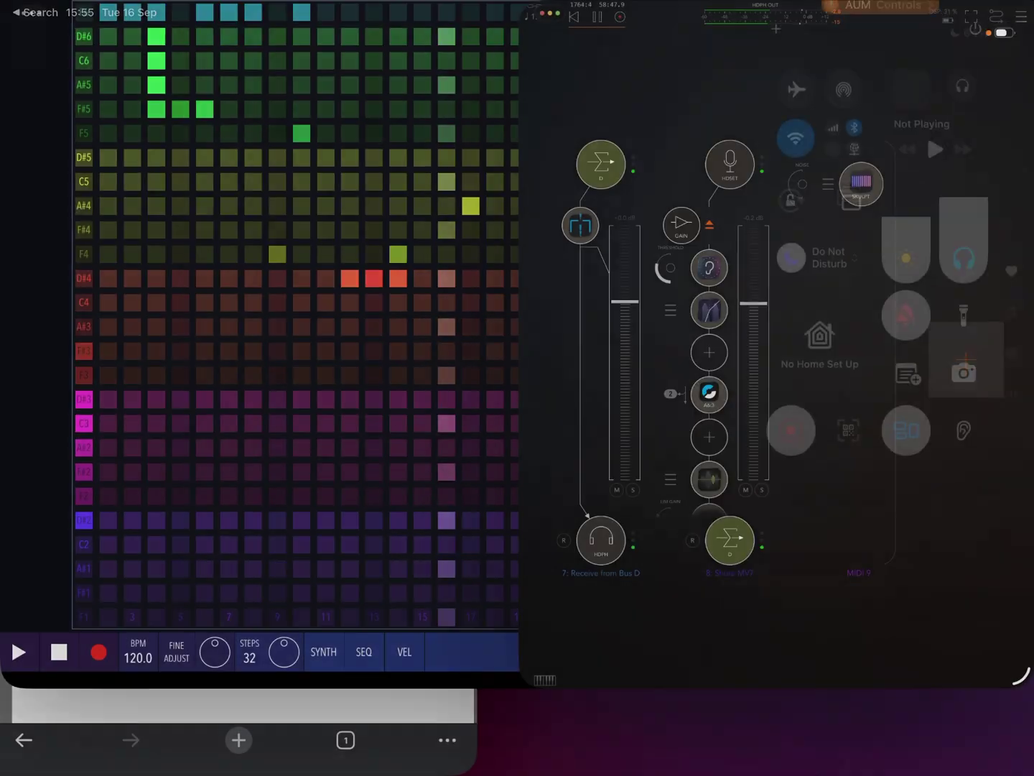
scroll(750, 413, "right", 3)
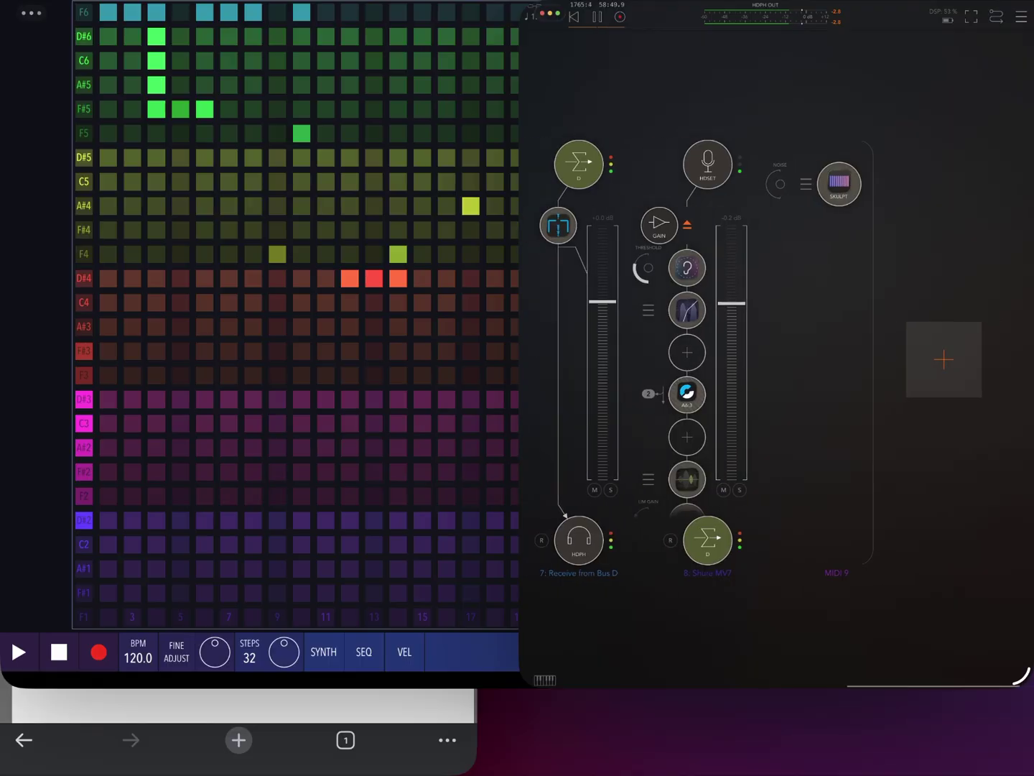